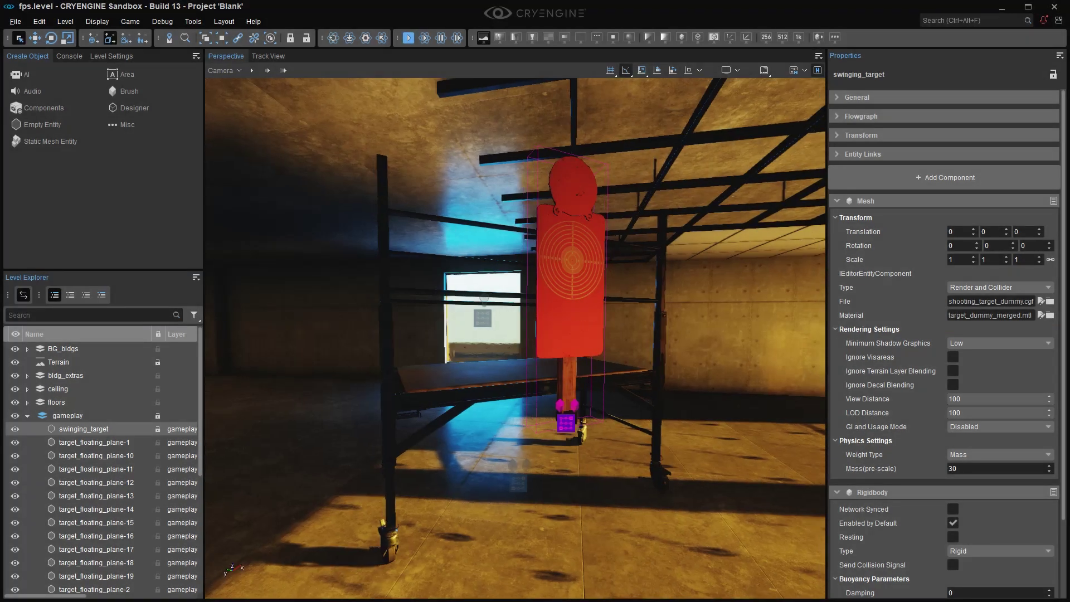
- Simulate the physics to examine how the unconstrained swinging_target behaves, and stop the simulation
alt+middle_drag(390, 339, 685, 339)
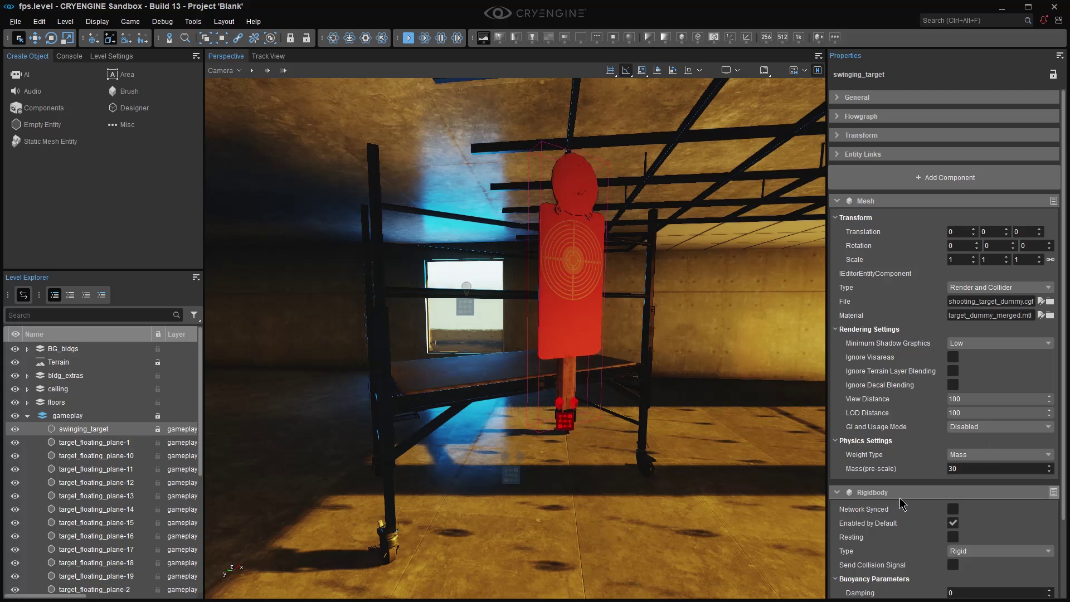
click(424, 39)
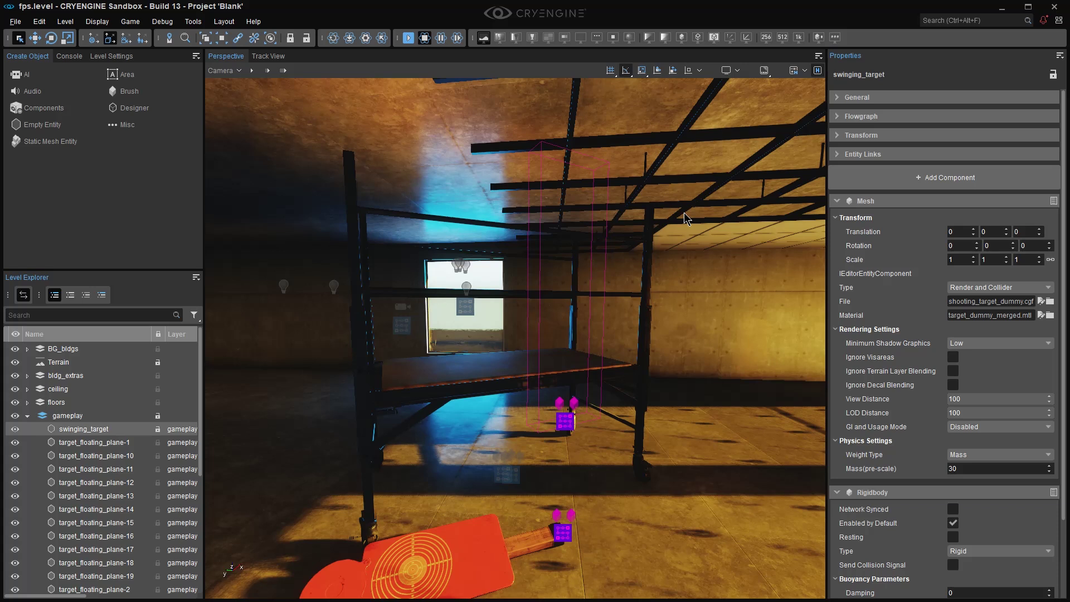
click(426, 39)
right_click(859, 39)
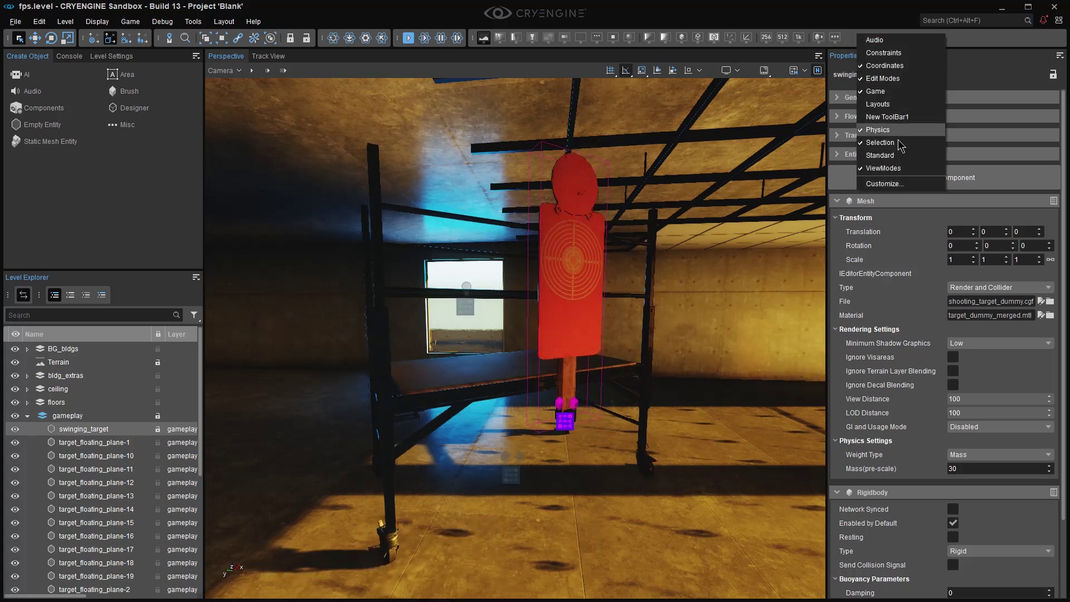
click(851, 18)
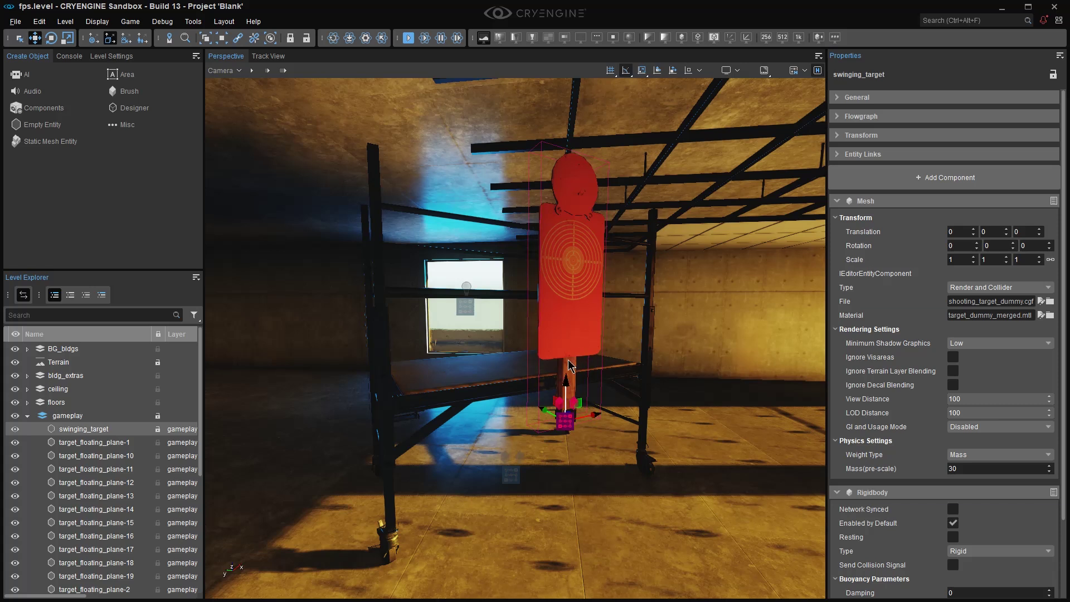
- Adjust swinging_target's height along its vertical axis in front of the scaffold
drag(566, 390, 566, 346)
alt+middle_drag(566, 347, 552, 390)
right_drag(552, 391, 569, 481)
middle_drag(557, 493, 555, 483)
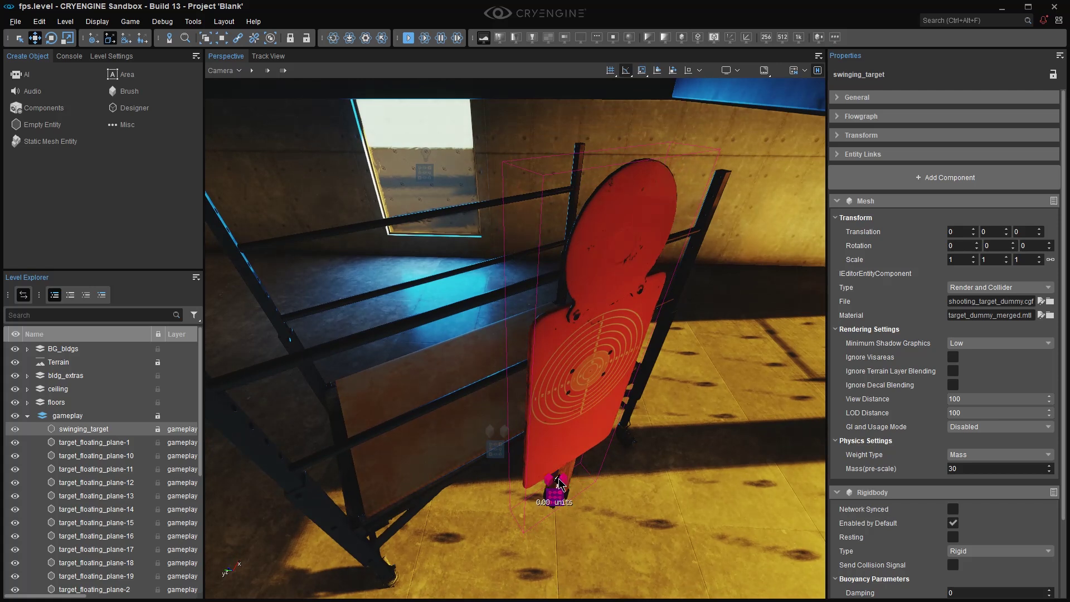
drag(558, 478, 561, 469)
right_drag(643, 478, 645, 471)
scroll(645, 470, down, 3)
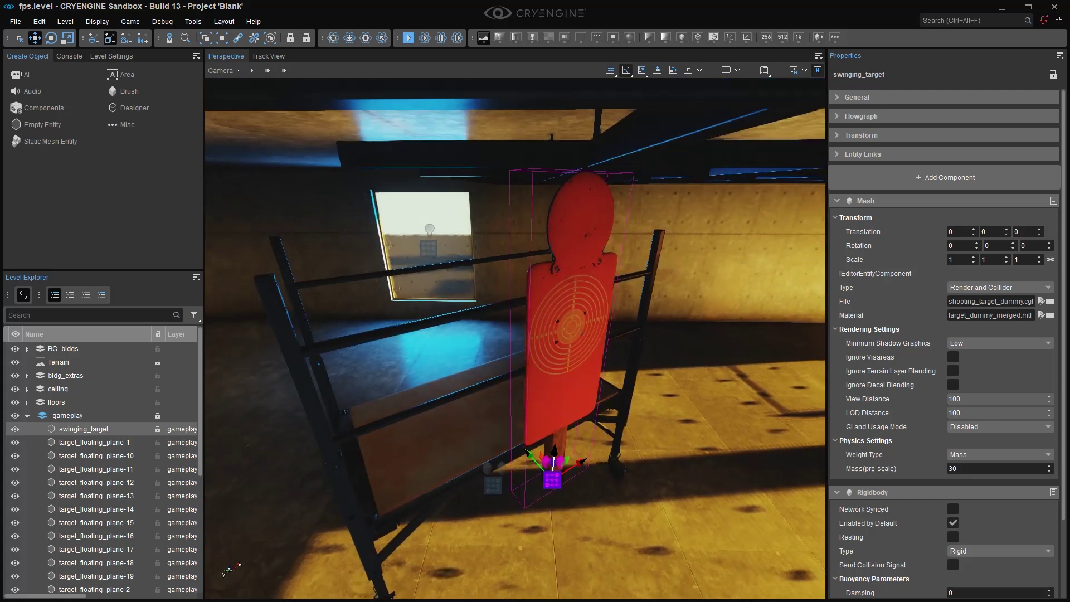
- Add a Point Constraint component to swinging_target and bring up its properties
click(930, 177)
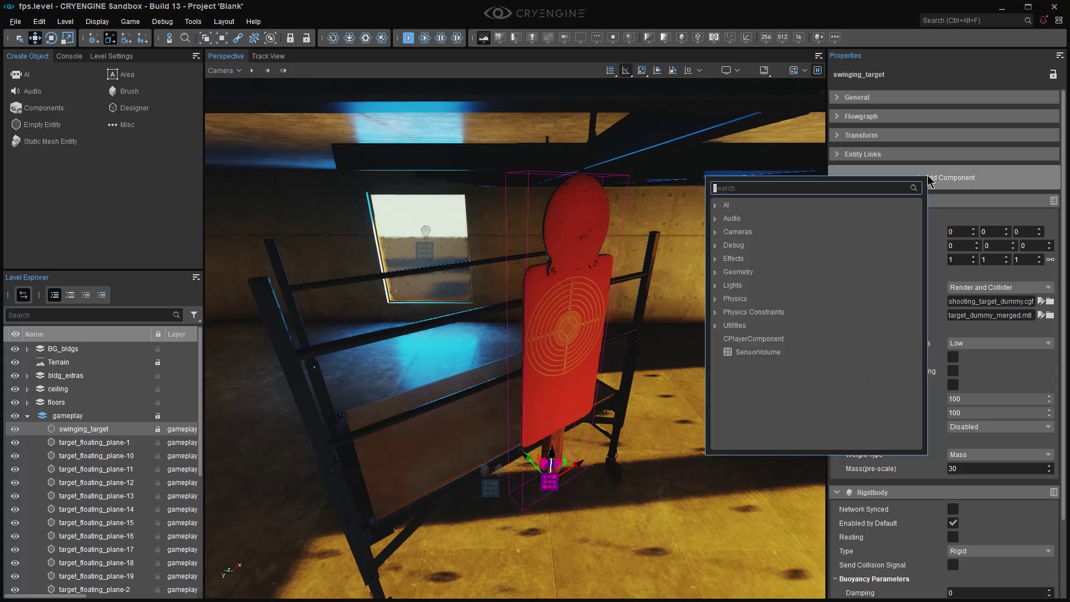
click(716, 312)
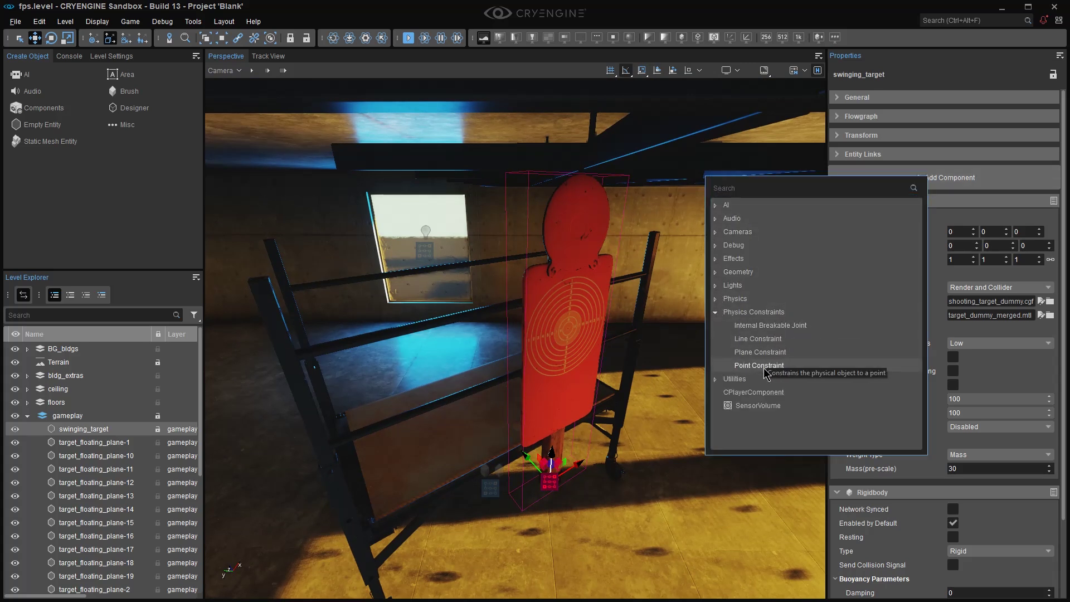
text(point)
click(764, 248)
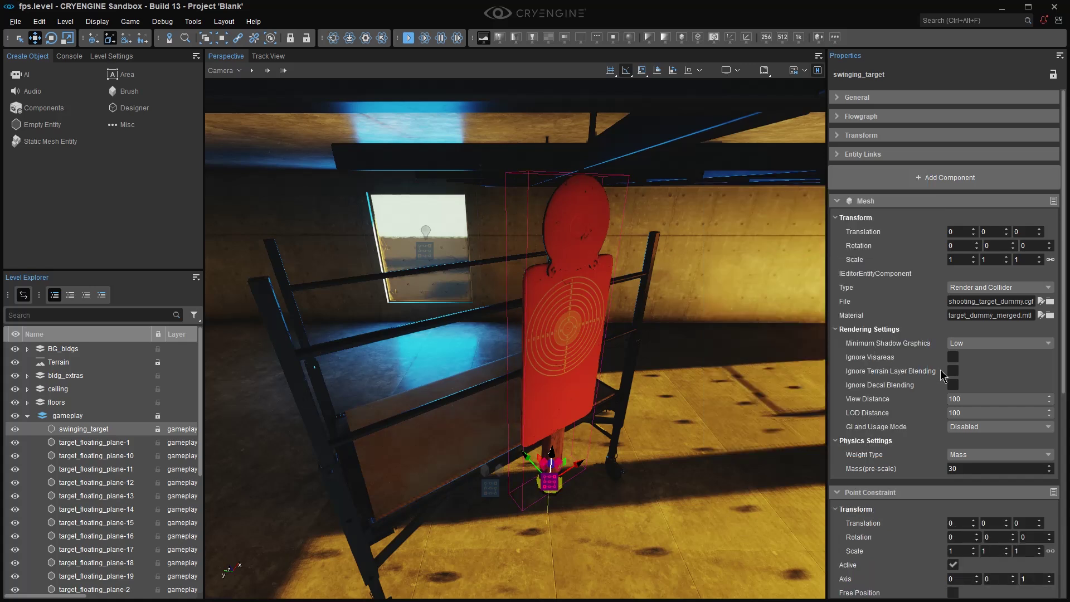
scroll(970, 383, down, 6)
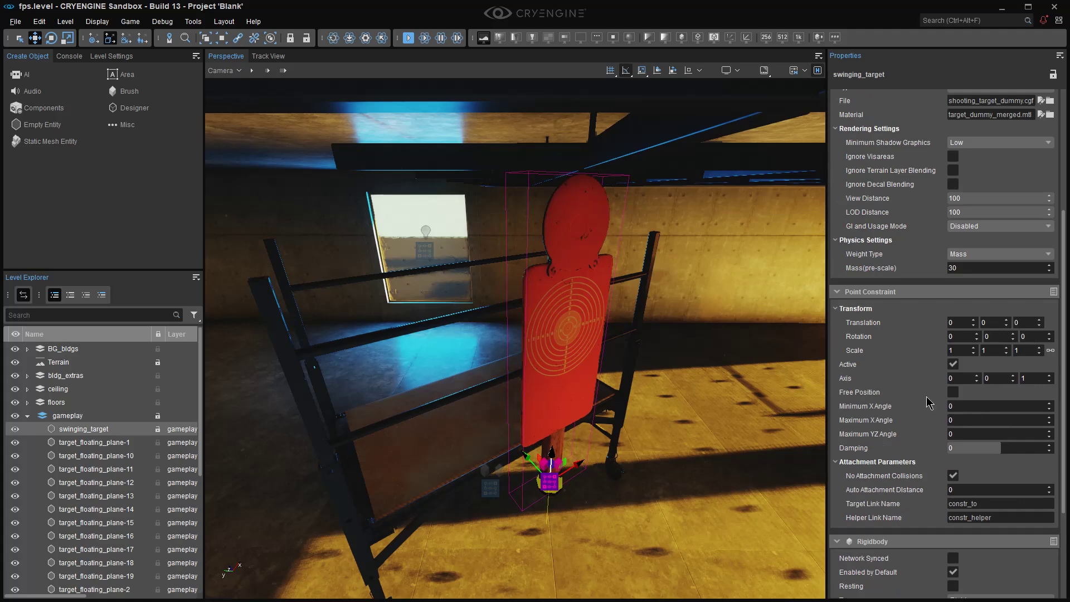
- Simulate the physics to examine how swinging_target hangs from its point constraint, and stop the simulation
right_drag(643, 230, 643, 164)
middle_drag(616, 261, 616, 90)
scroll(579, 328, up, 5)
alt+middle_drag(579, 328, 741, 329)
mouse_move(641, 232)
right_down()
mouse_move(626, 281)
mouse_move(626, 212)
mouse_move(633, 237)
right_up()
right_drag(626, 281, 624, 282)
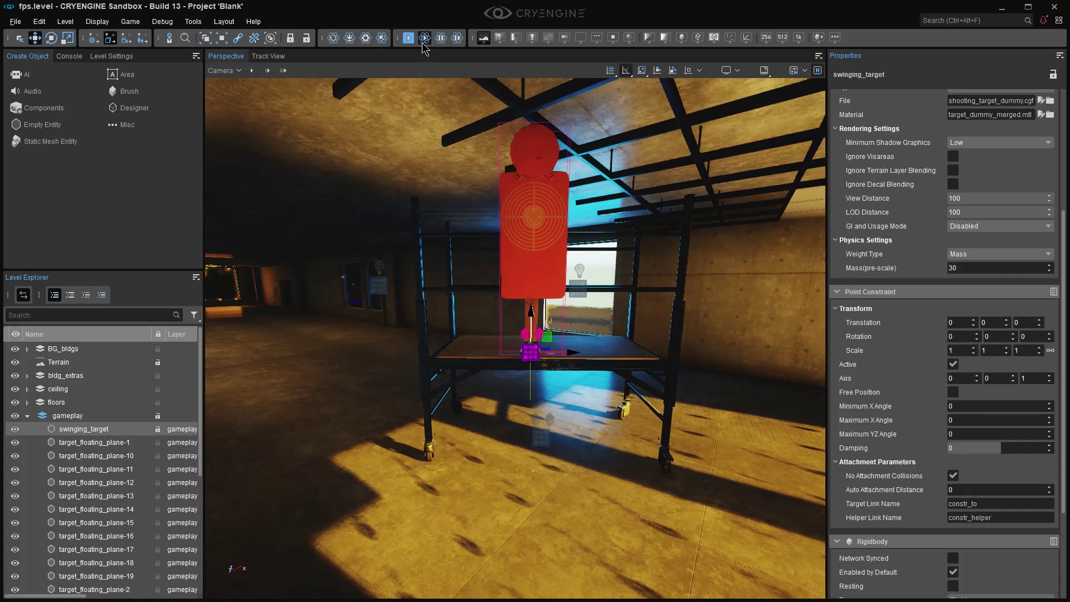
click(423, 40)
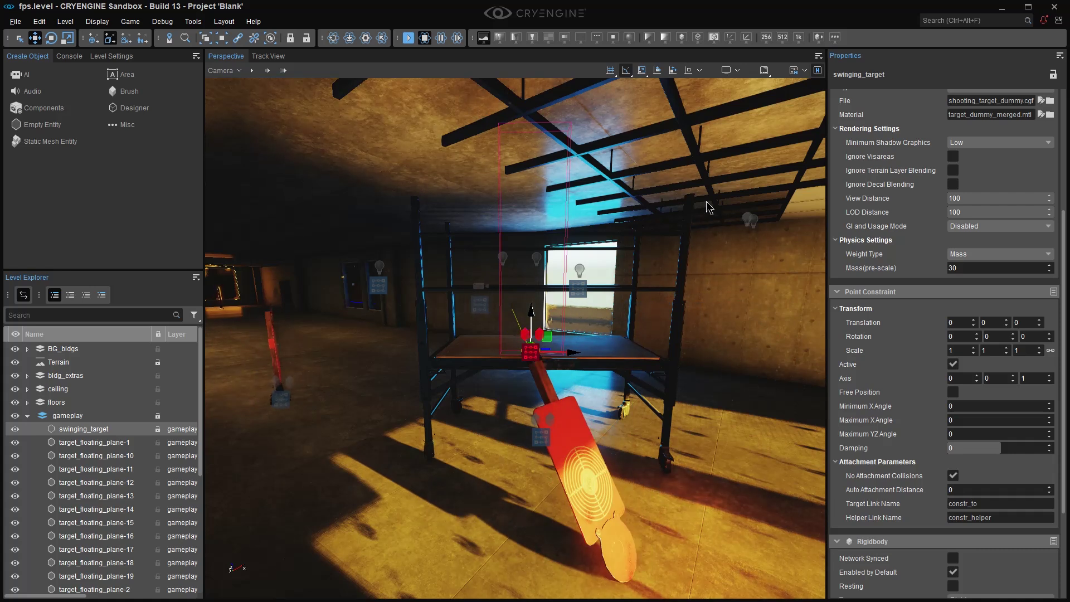
key(ctrl+p)
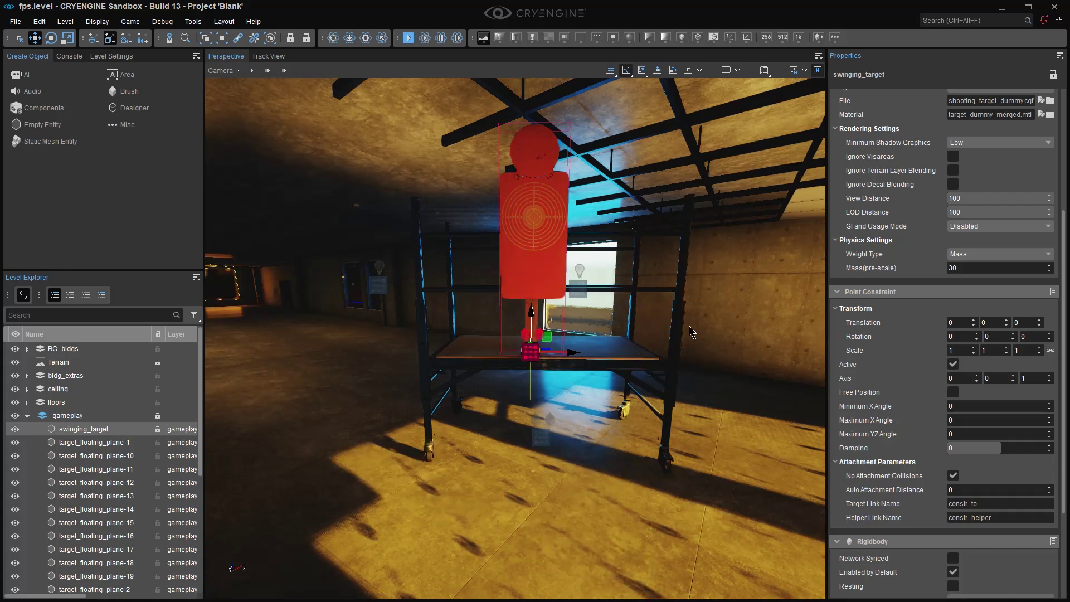
- Set the point constraint's Z translation to 2 so the pivot sits at the top of the target's head
right_drag(682, 335, 780, 323)
key(a)
key(w)
middle_drag(780, 324, 761, 289)
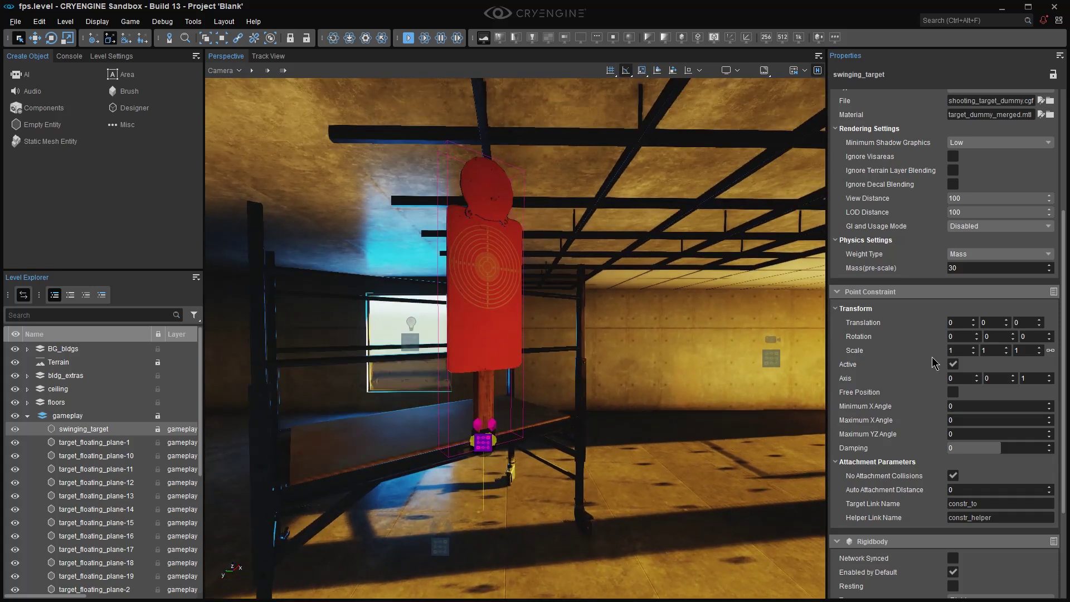
scroll(950, 348, down, 2)
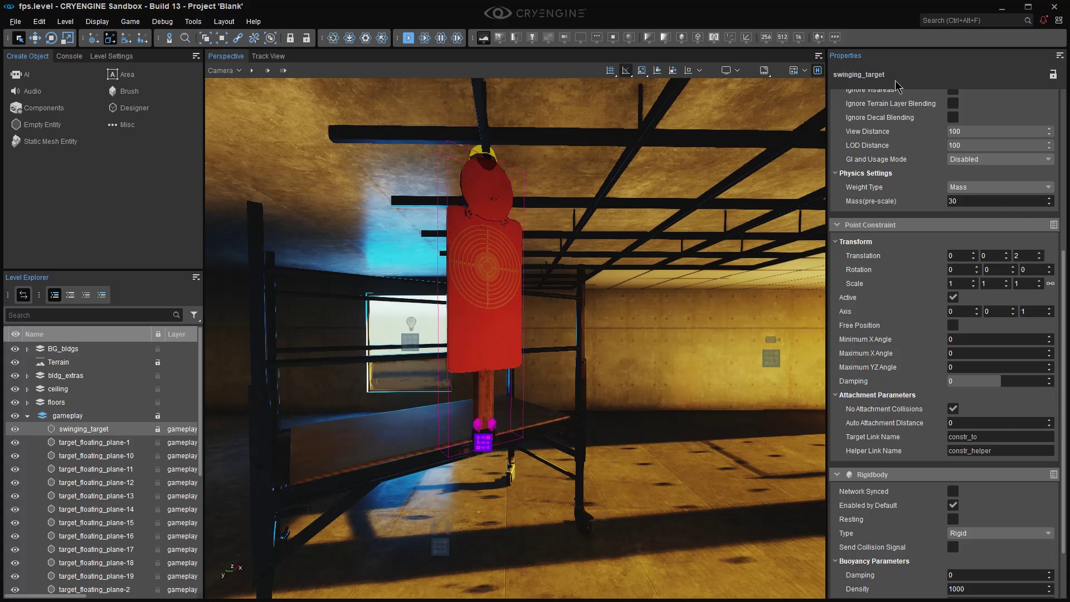
- Toggle the viewport helpers and wireframe display to examine the constraint pivot at the target's head
click(817, 71)
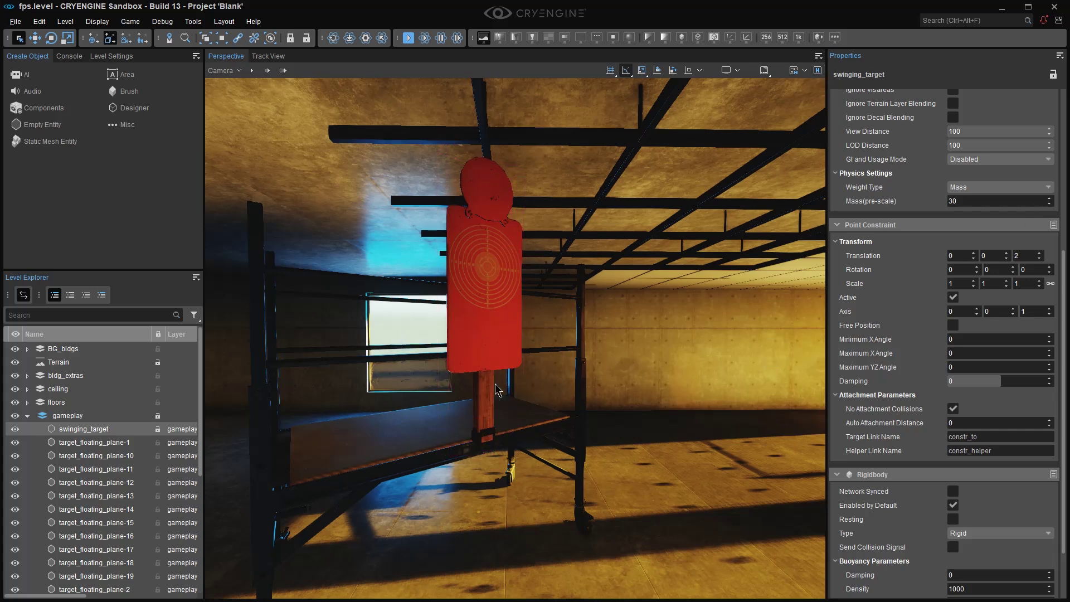
key(shift+space)
alt+middle_drag(502, 294, 536, 301)
right_drag(536, 301, 502, 255)
key(F3)
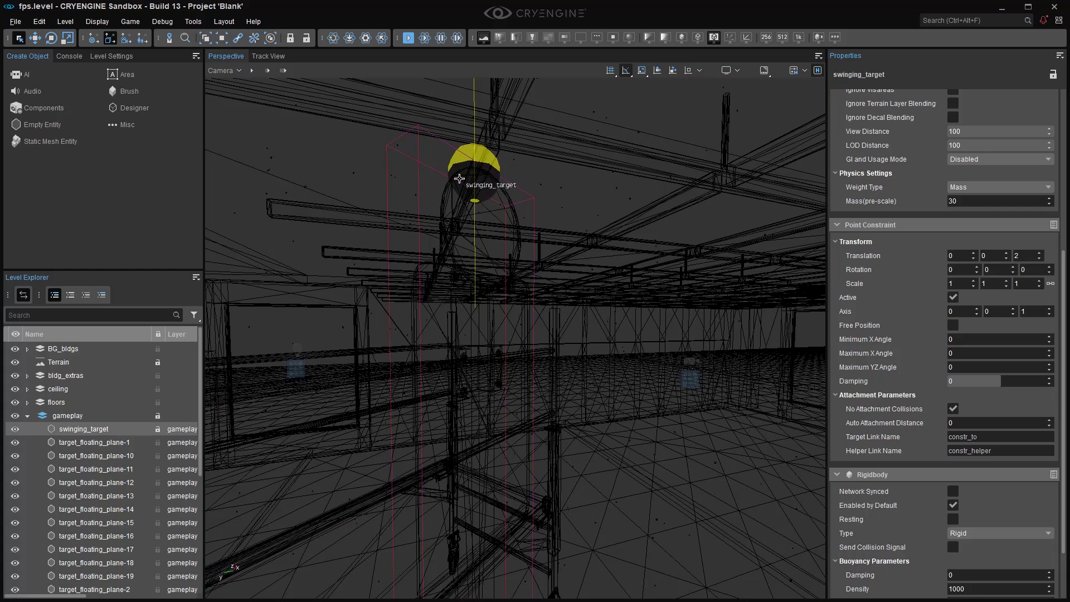
key(F3)
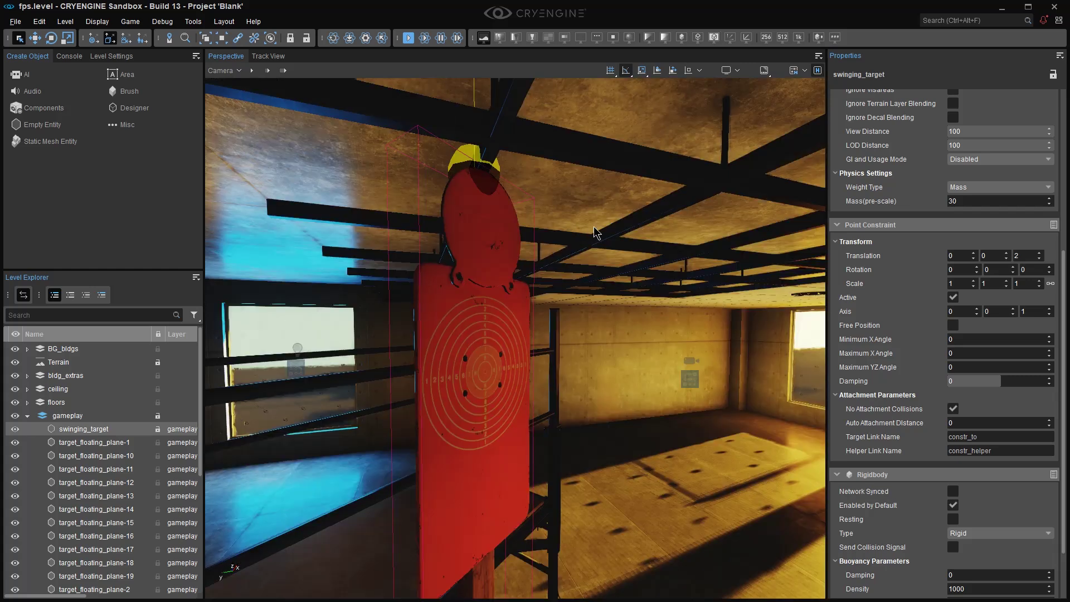
mouse_move(569, 224)
right_down()
mouse_move(570, 236)
mouse_move(595, 230)
right_up()
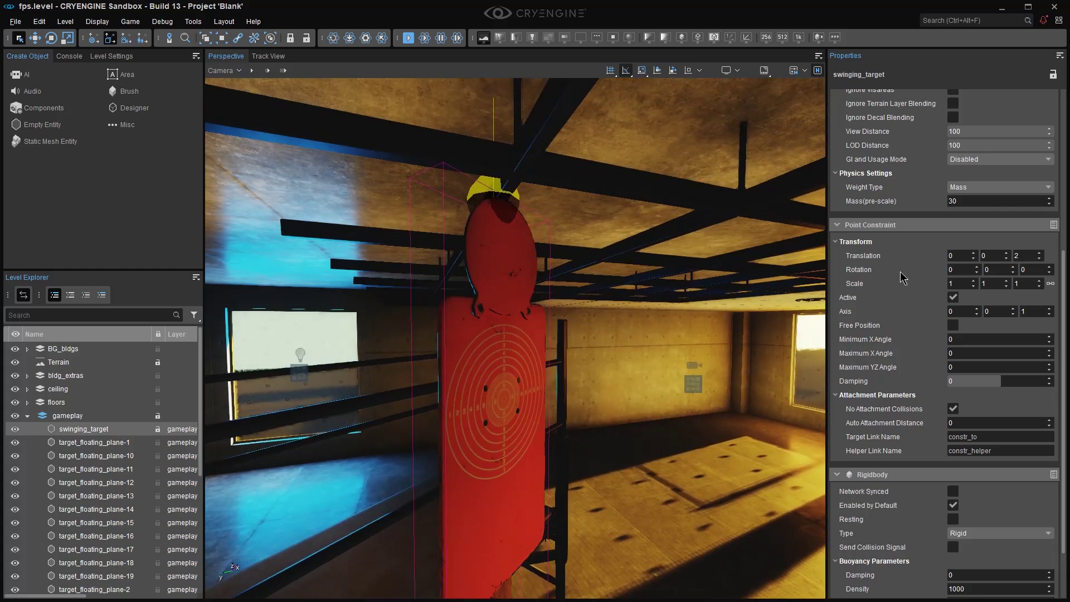
- Try a Z translation of 1.9 for the point constraint, restore it to 2, and nudge swinging_target vertically
click(1039, 259)
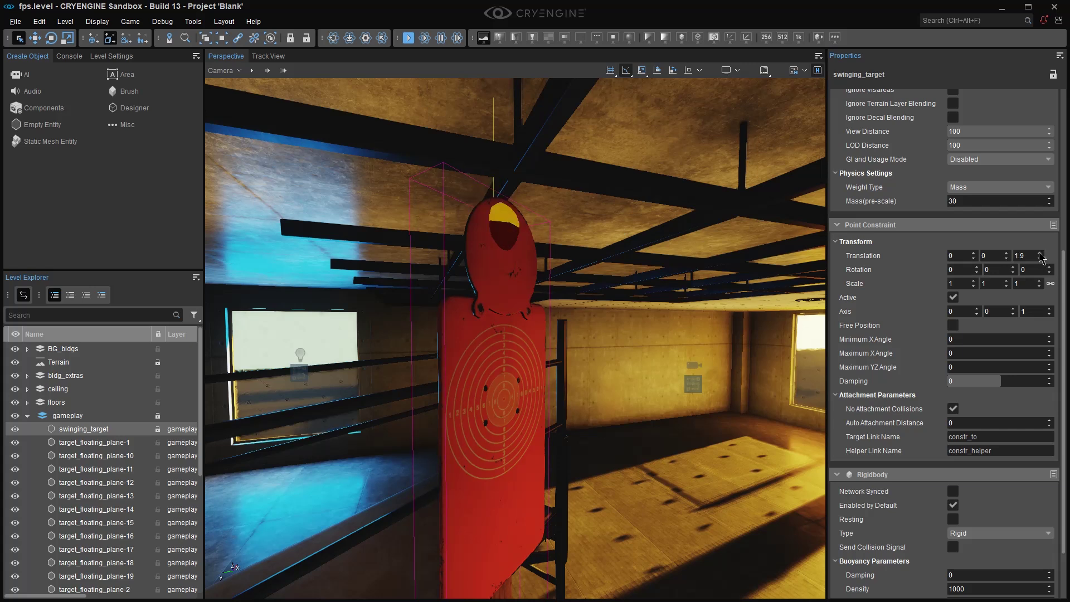
click(1039, 253)
mouse_move(681, 290)
right_down()
mouse_move(691, 287)
mouse_move(681, 290)
right_up()
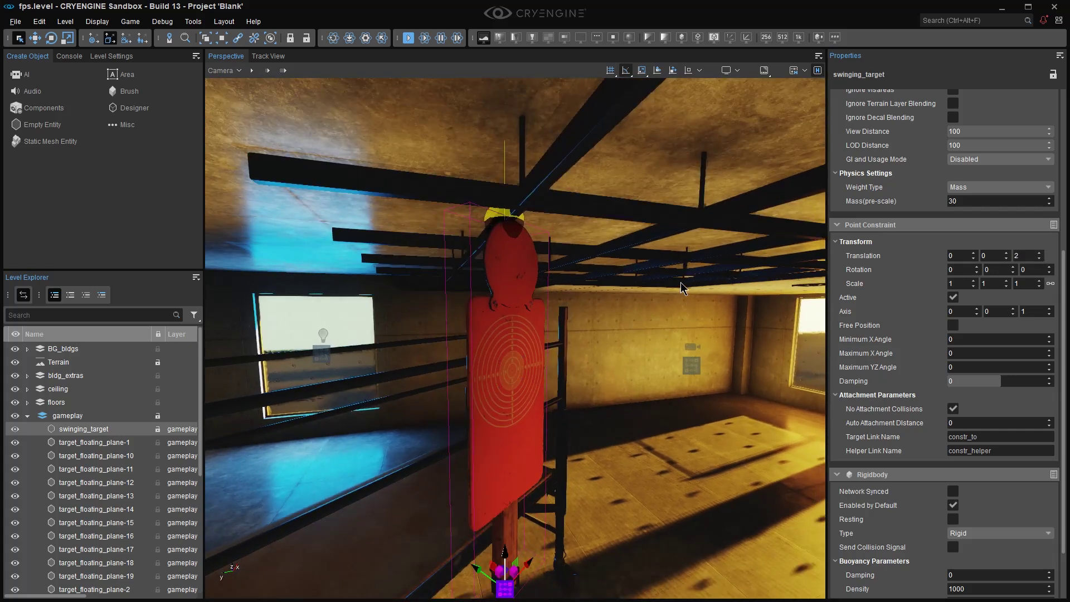
right_drag(514, 509, 513, 511)
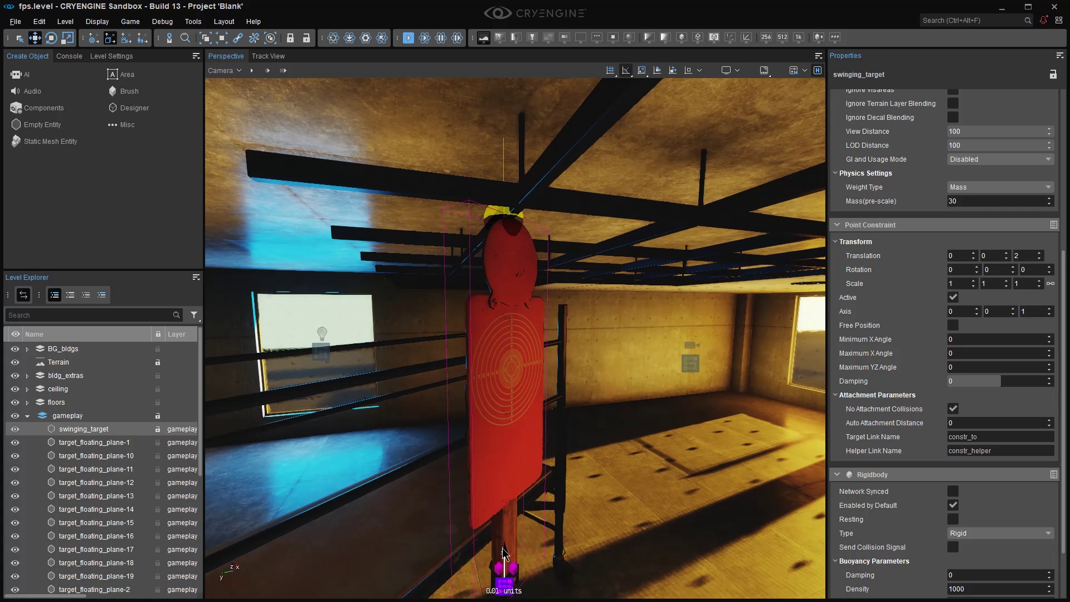
right_drag(534, 521, 577, 500)
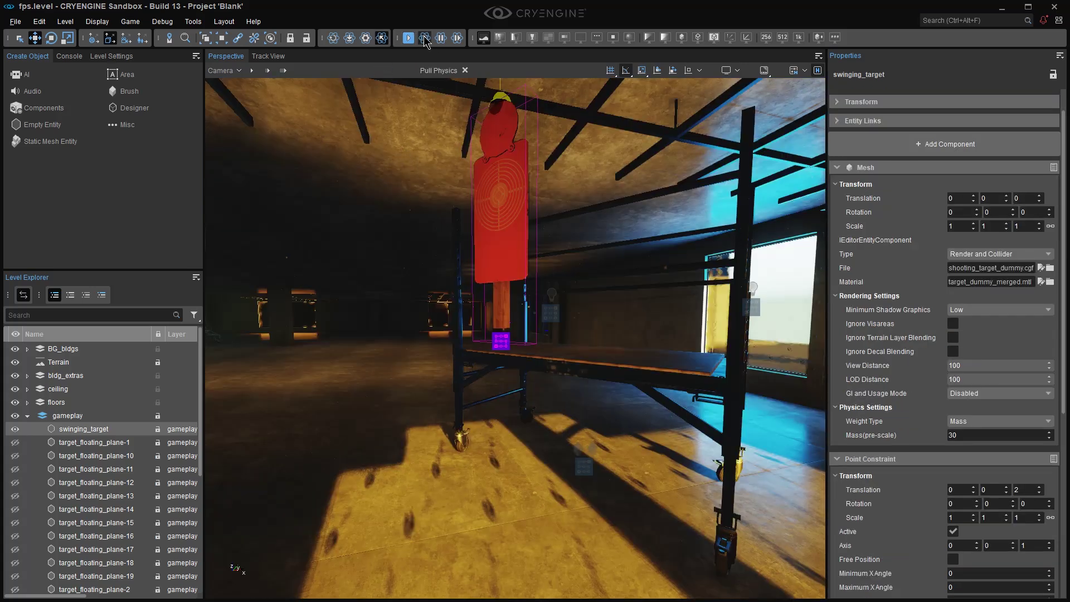
- Simulate the physics and pull swinging_target and the scaffold with Pull Physics to test their movement
click(424, 37)
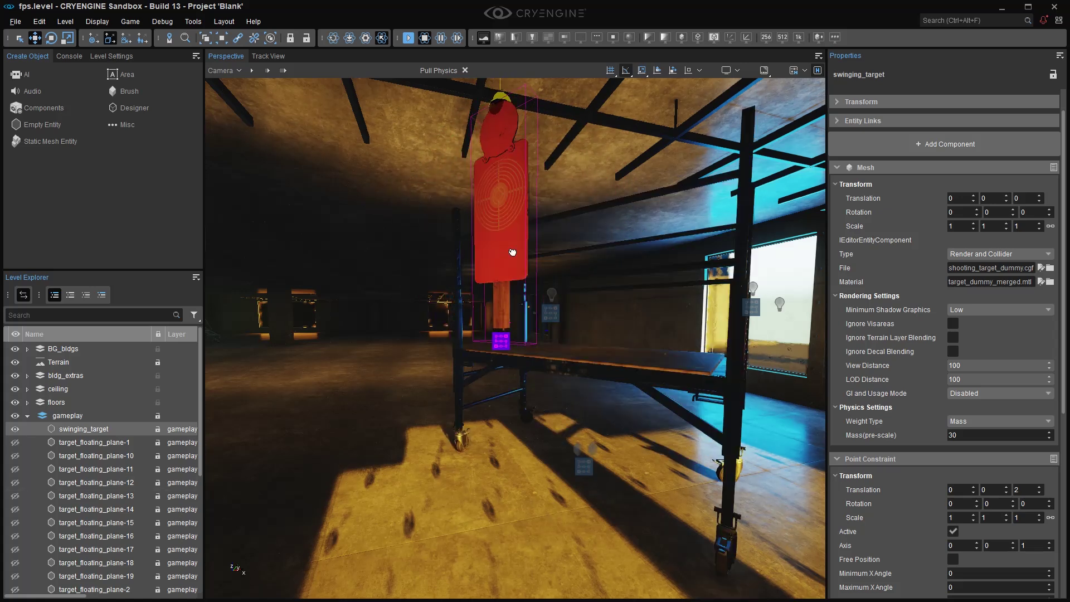
drag(511, 253, 466, 296)
drag(605, 366, 601, 374)
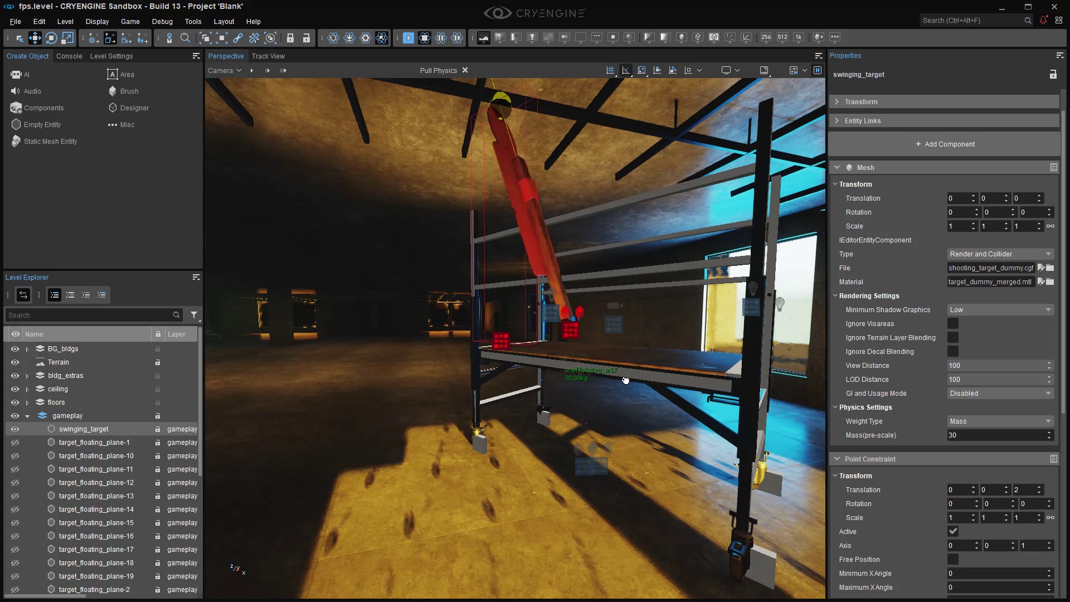
drag(512, 257, 552, 290)
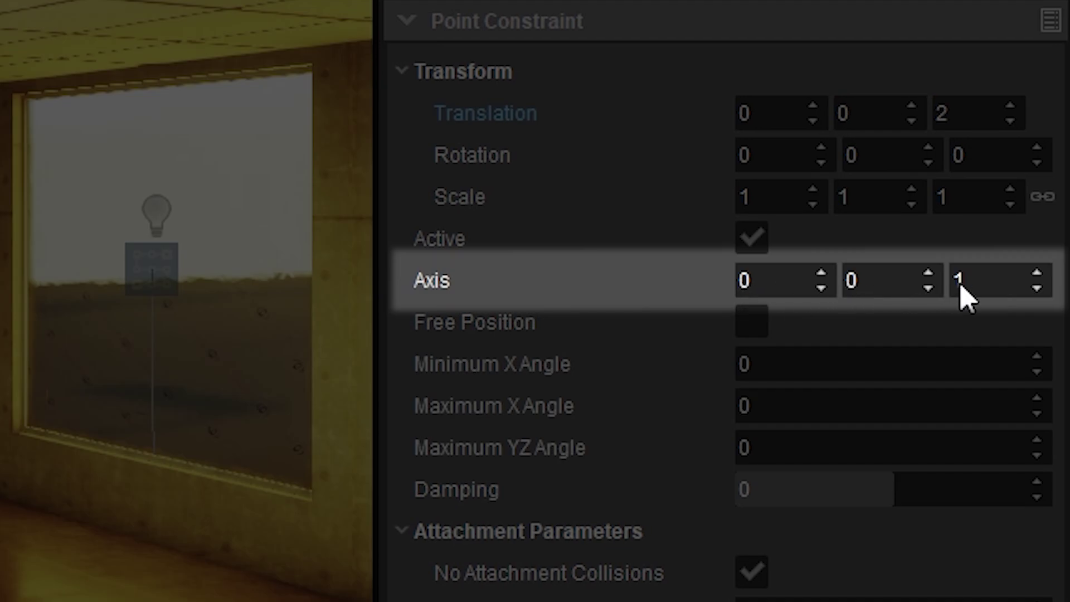
- Set the point constraint's axis to 0, 1, 0
double_click(974, 285)
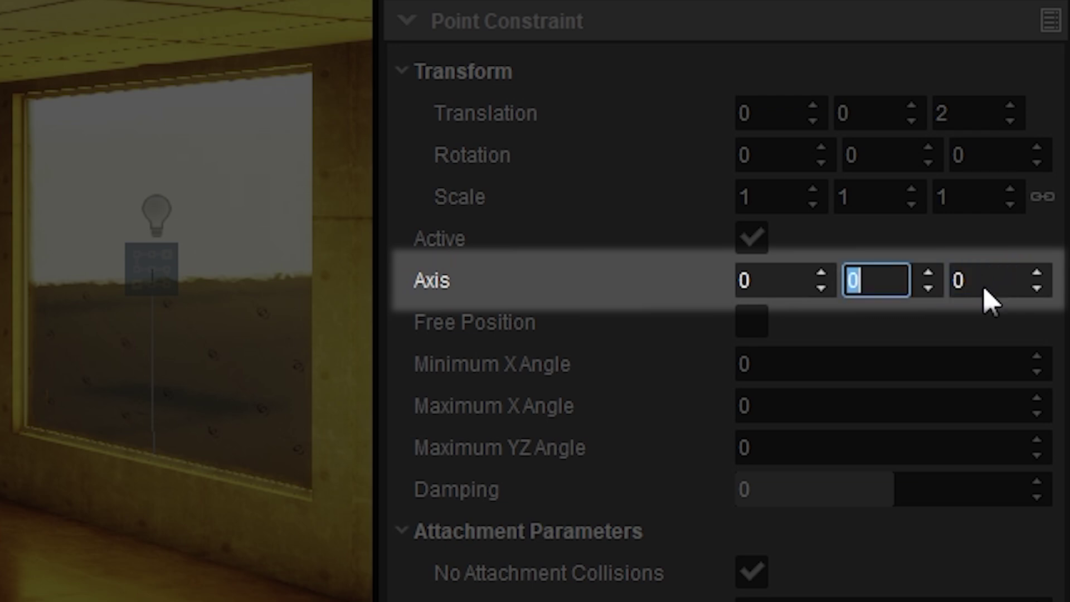
text(1)
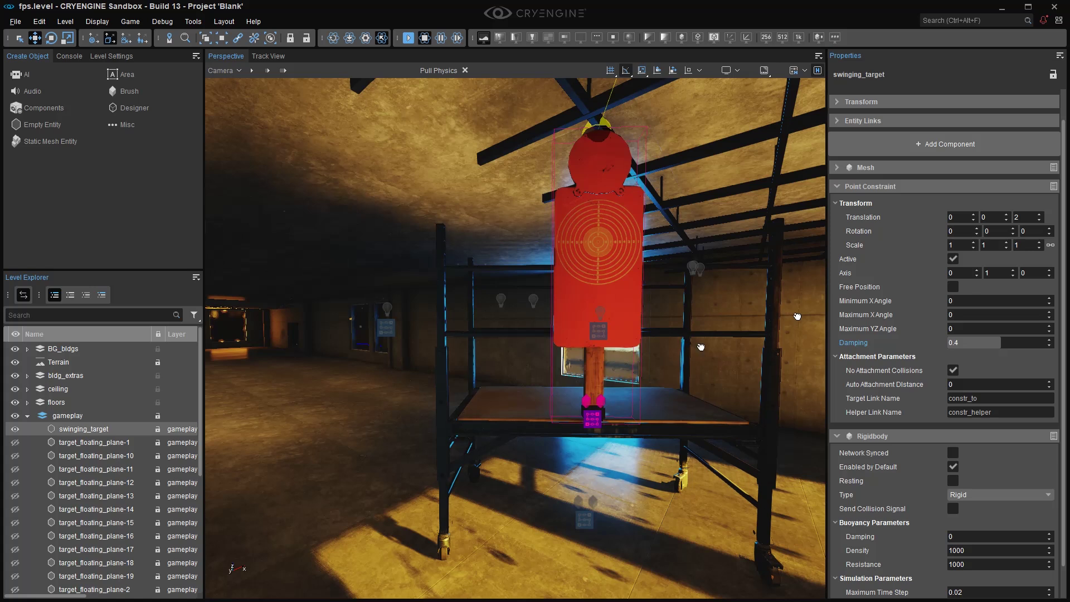
- Pull swinging_target sideways during the simulation and examine its swing around the Y axis from different angles
drag(598, 327, 430, 341)
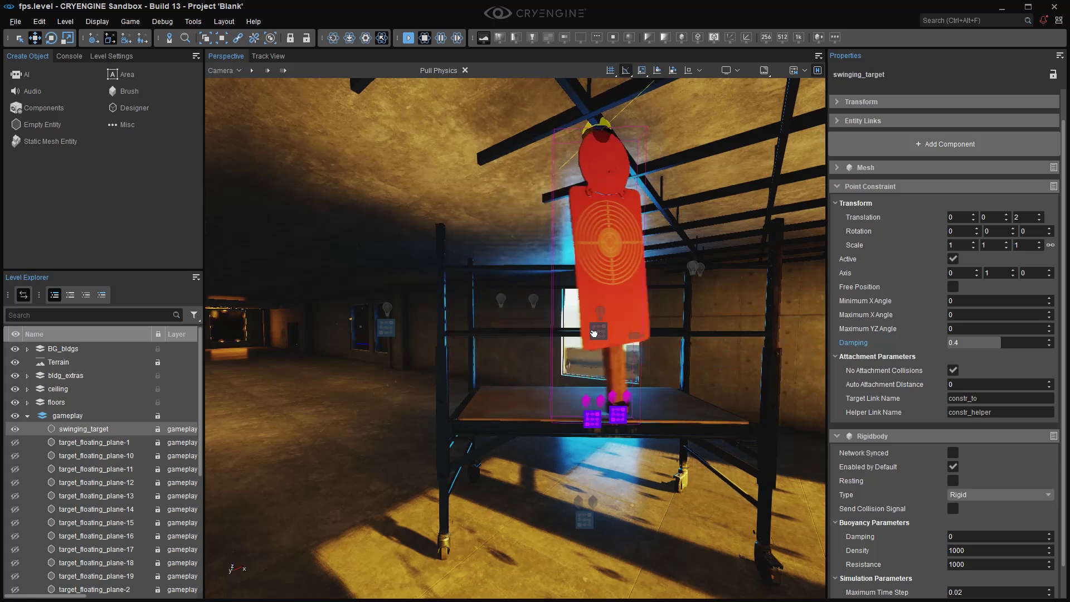
alt+middle_drag(490, 401, 668, 401)
alt+middle_drag(492, 370, 569, 387)
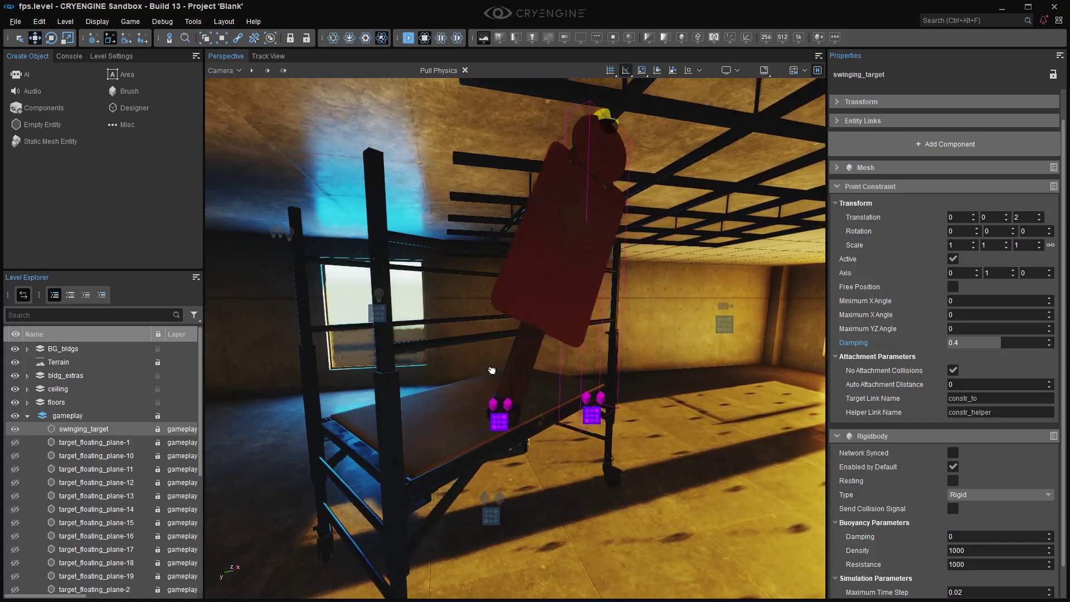
middle_drag(492, 371, 492, 328)
key(s)
right_drag(493, 369, 482, 344)
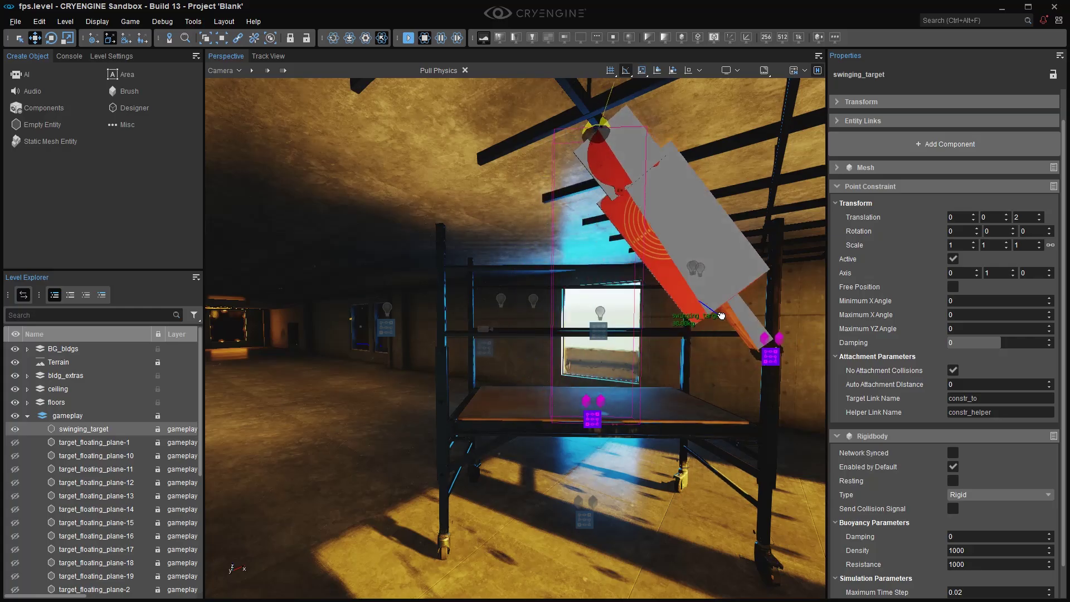
drag(720, 315, 439, 344)
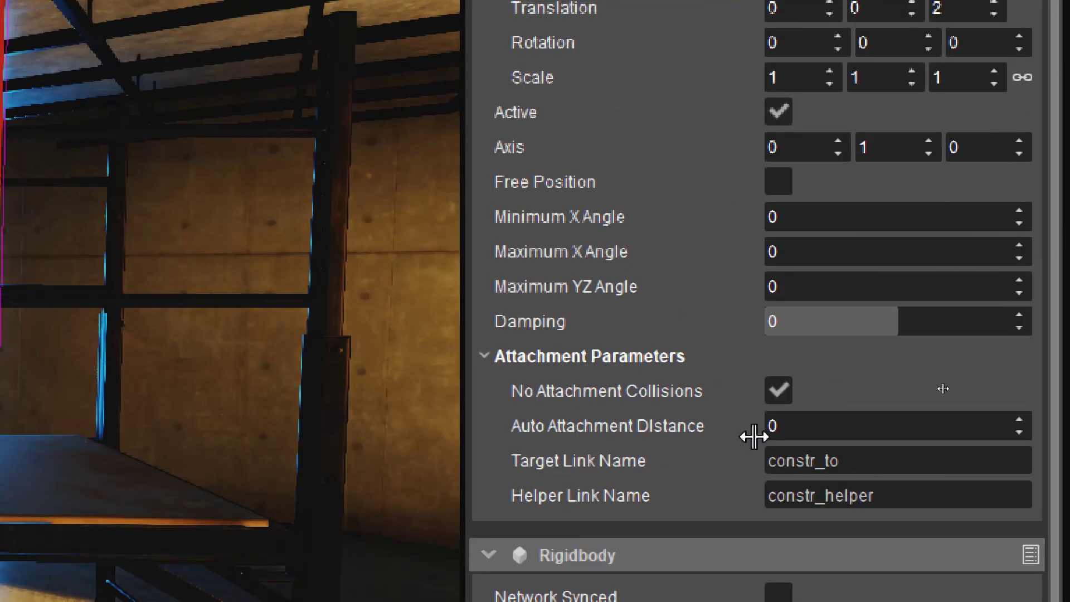
- Set the point constraint's damping to 0.4 and pull swinging_target aside to test the damped swing
click(799, 322)
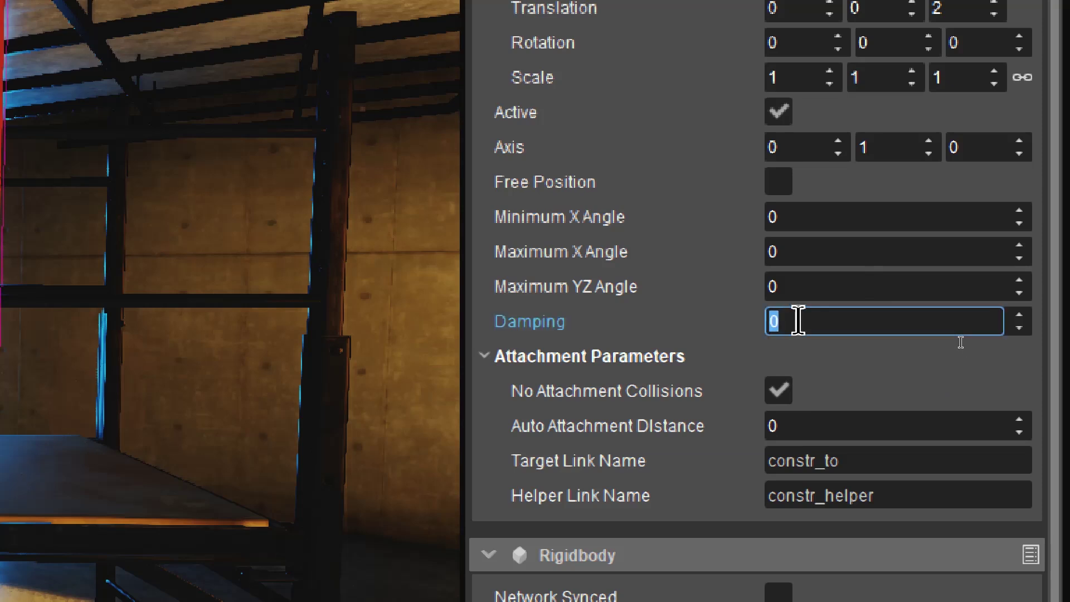
text(4)
key(Return)
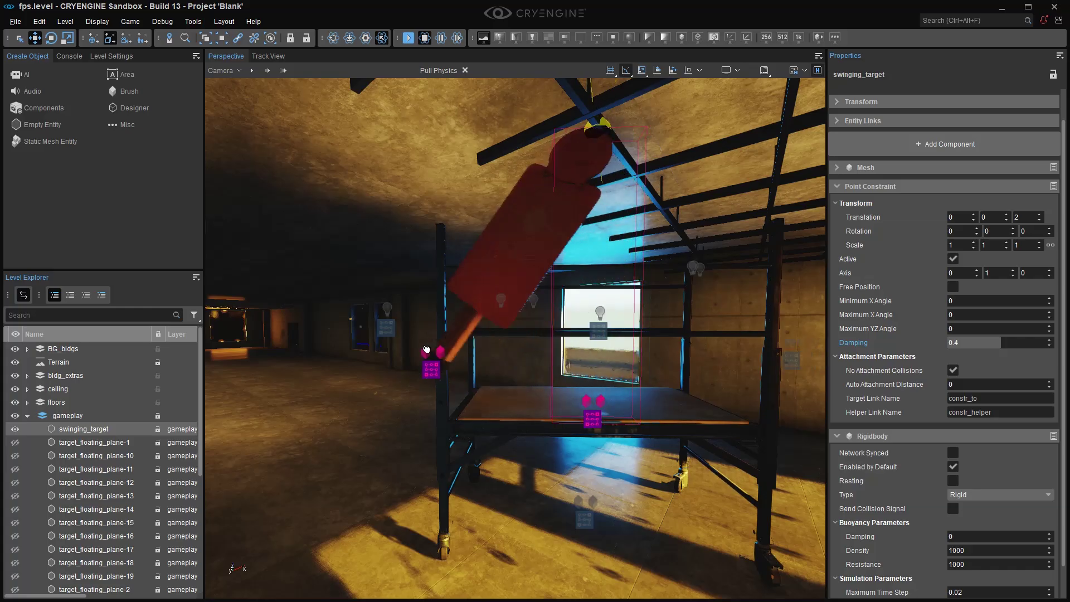
drag(426, 349, 397, 344)
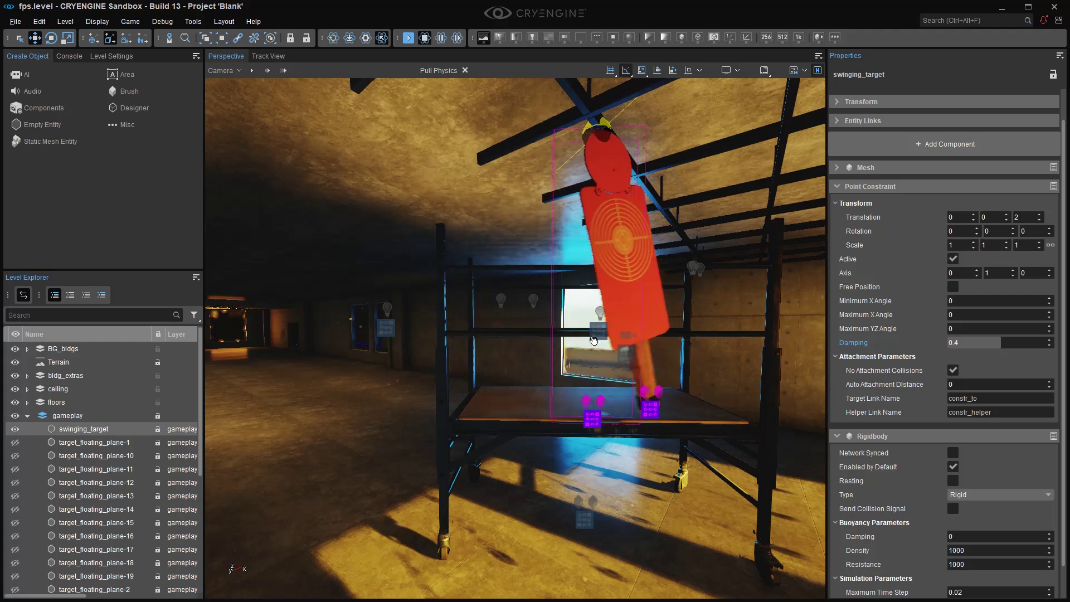
- Examine the damped swing of swinging_target from its front and back while the simulation runs
alt+middle_drag(492, 394, 635, 394)
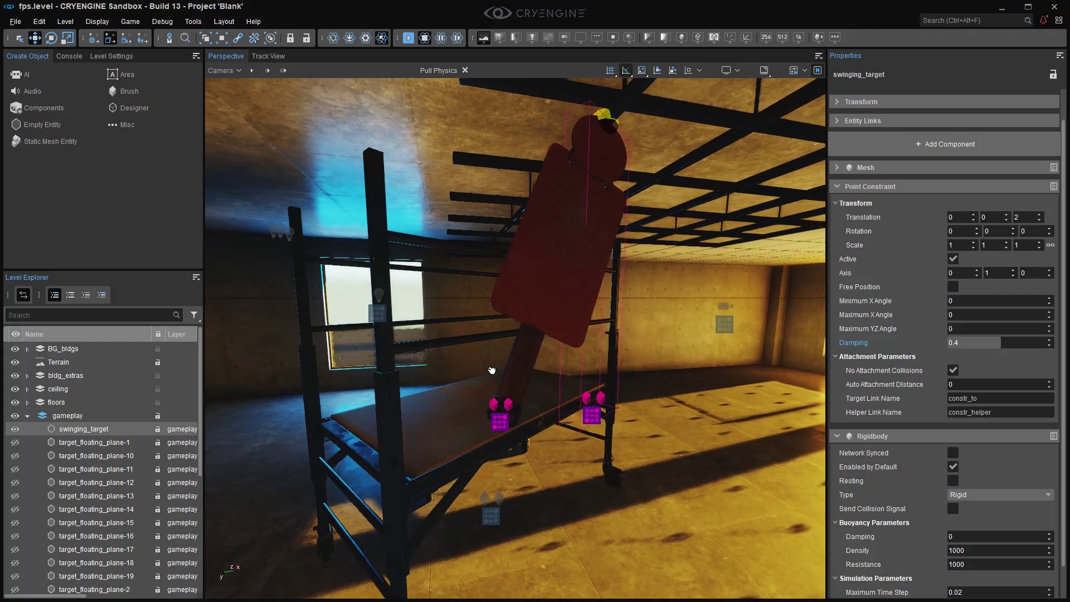
middle_drag(515, 338, 521, 309)
right_drag(521, 309, 513, 290)
key(s)
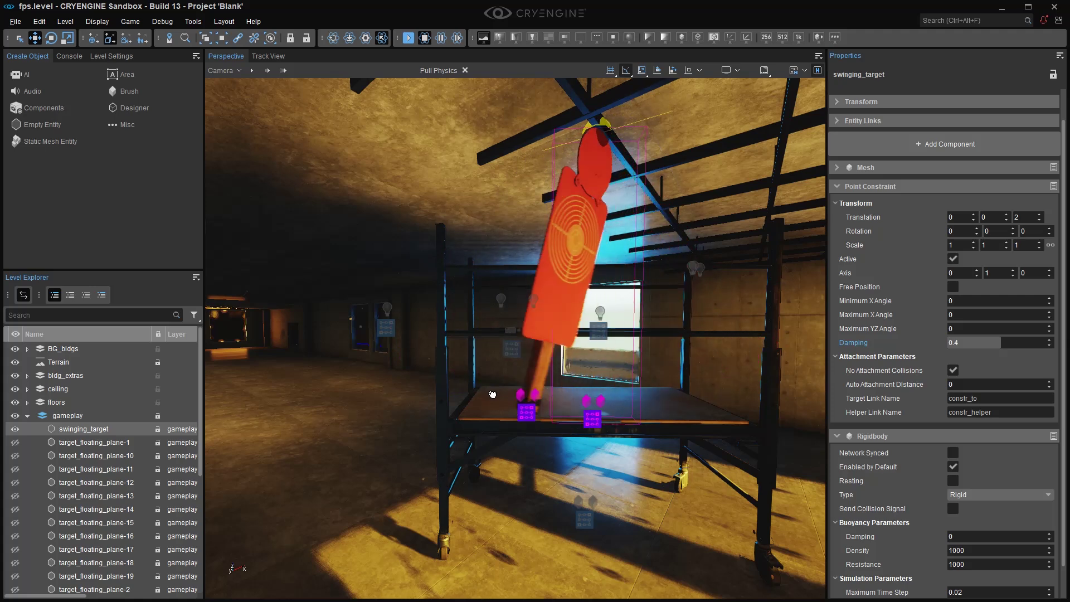
alt+middle_drag(493, 379, 652, 368)
right_drag(392, 388, 385, 388)
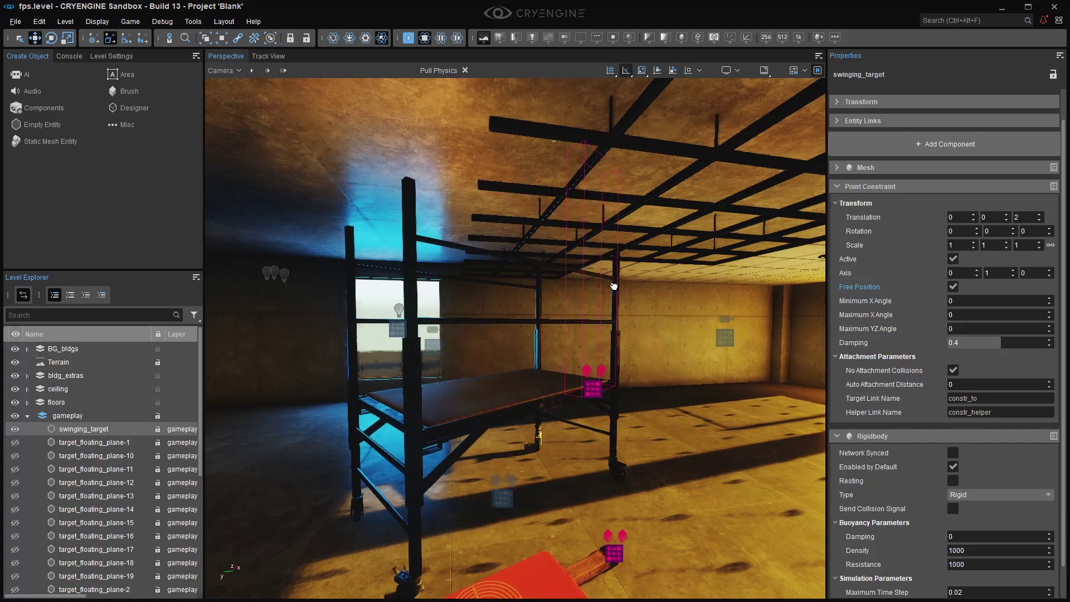
- With Free Position off, set the point constraint's X angle limits to -40 and 40 and pull swinging_target sideways in the simulation
key(ctrl+p)
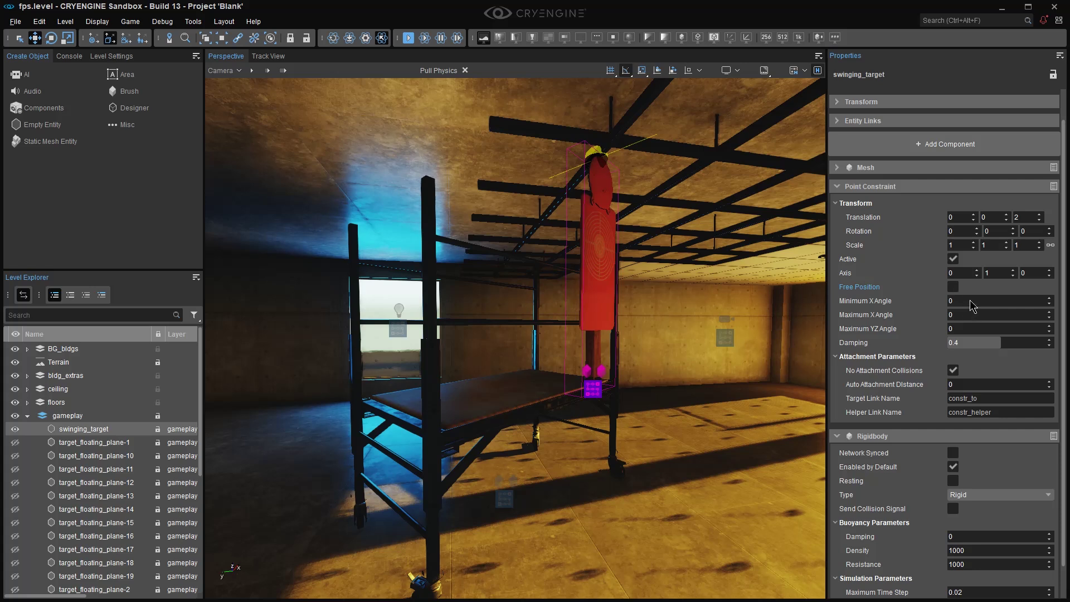
alt+middle_drag(629, 313, 652, 356)
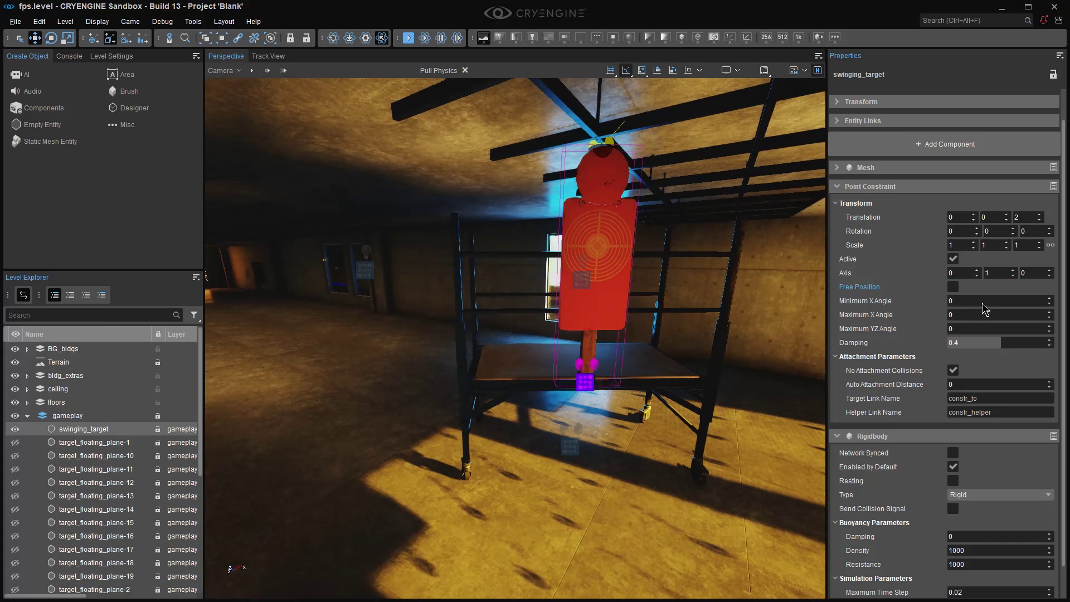
click(1019, 304)
text(-40)
key(Tab)
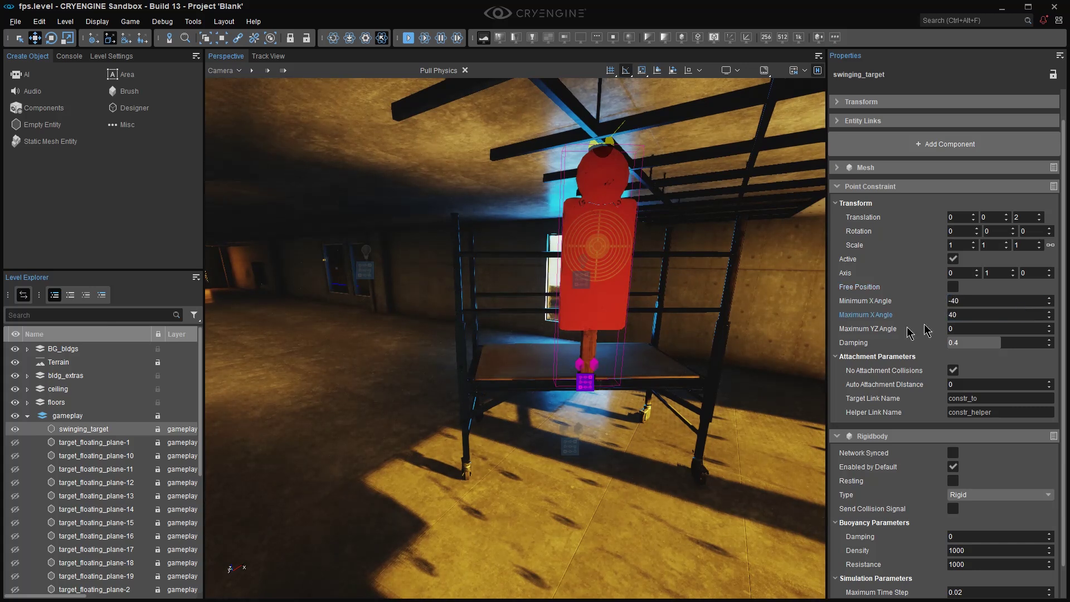
click(427, 38)
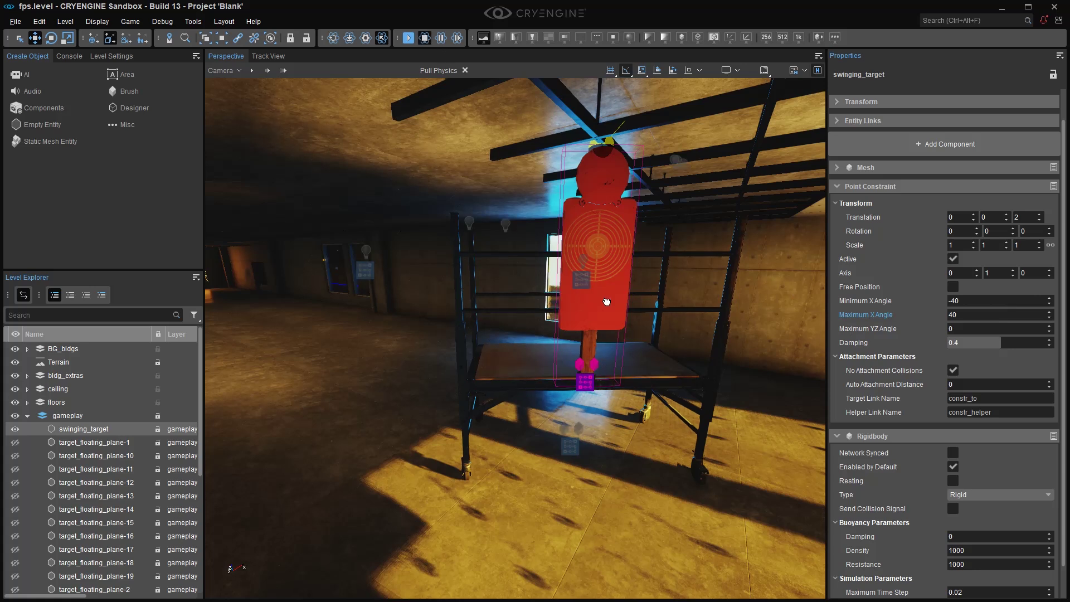
drag(606, 302, 281, 215)
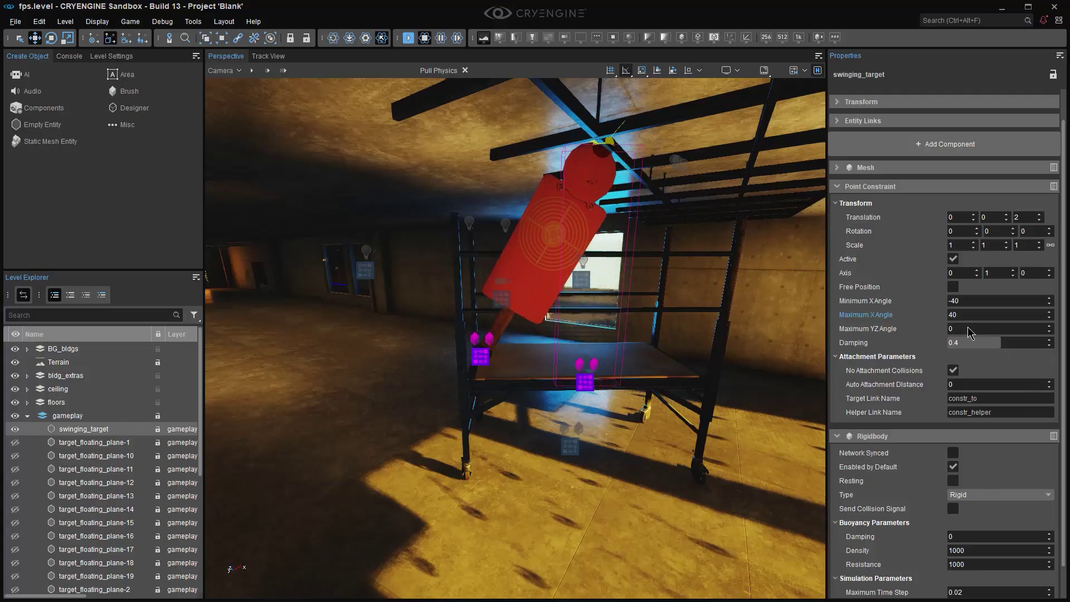
- Set the point constraint's maximum YZ angle to 10 and pull the hanging target aside to test it
click(968, 329)
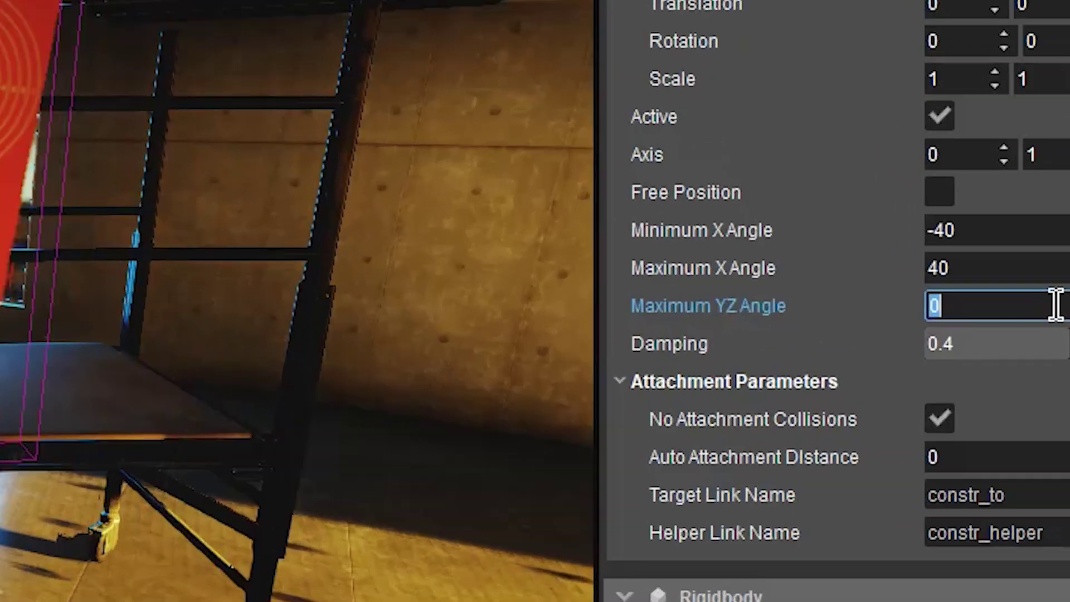
text(1)
key(Return)
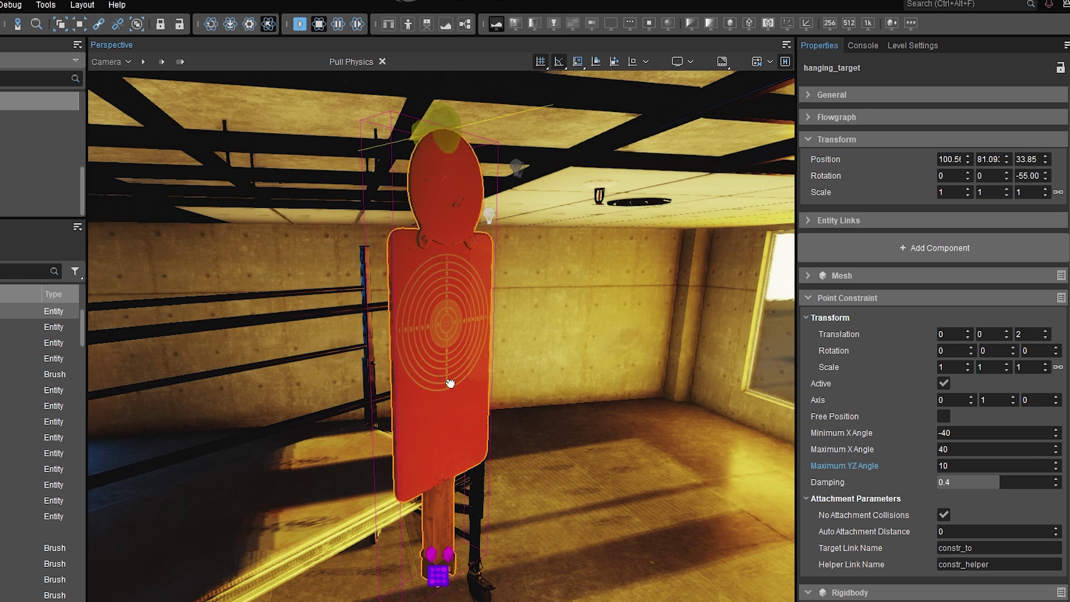
drag(451, 384, 576, 339)
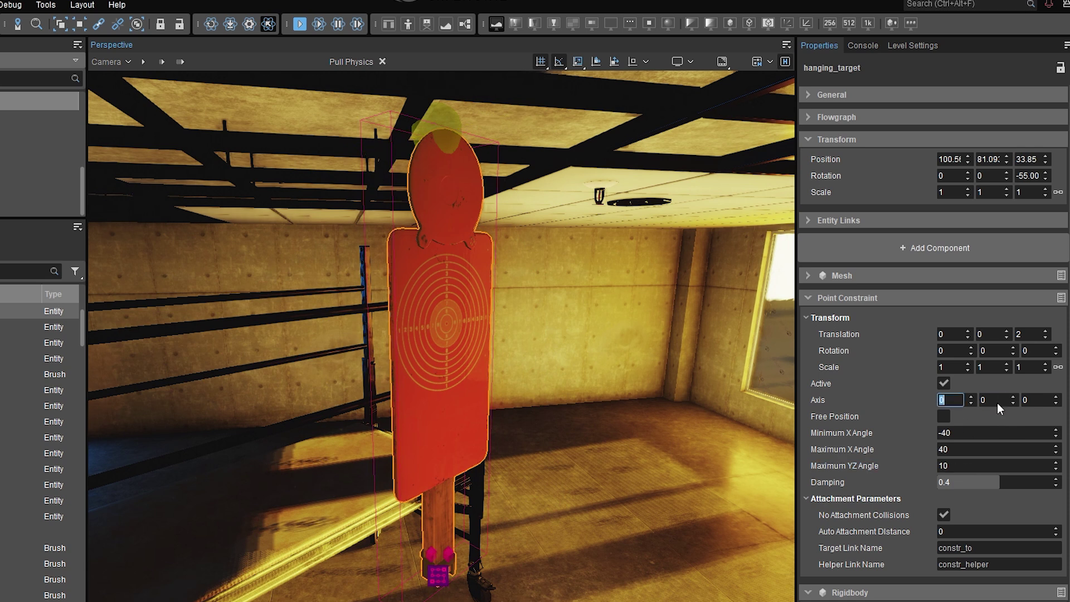
- Set the point constraint's axis to 1, 0, 0 and pull hanging_target sideways in the simulation
text(1)
key(Return)
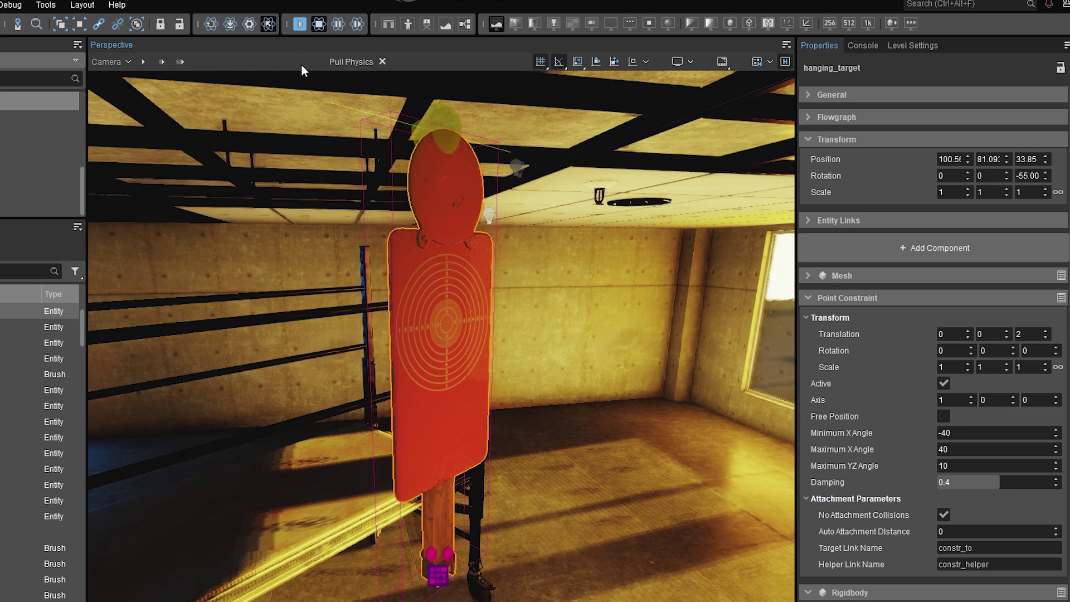
drag(447, 530, 746, 479)
key(ctrl+p)
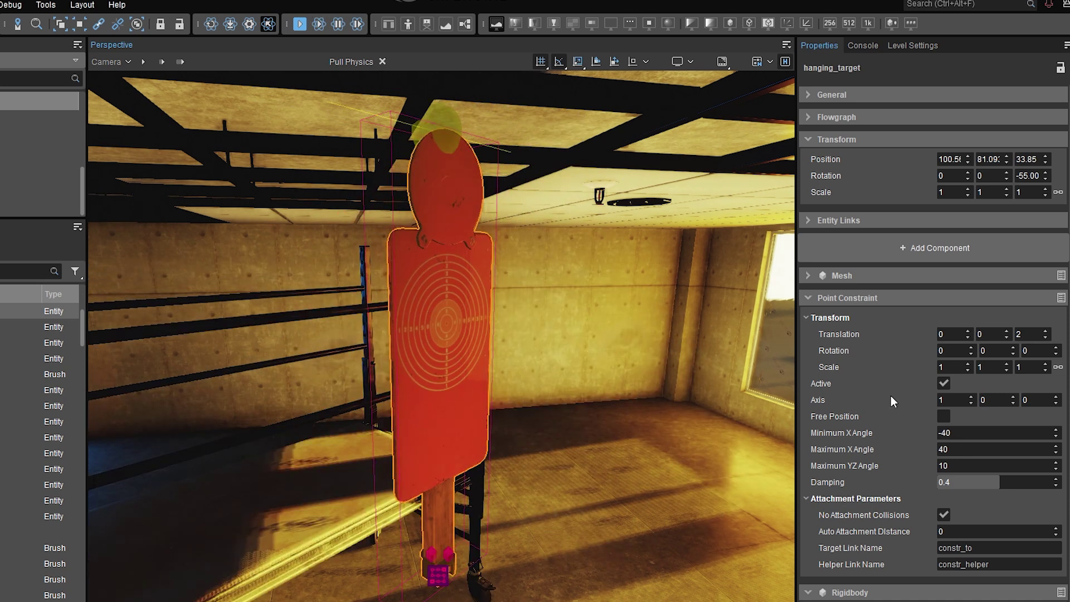
- Set the maximum YZ angle to 0 and pull hanging_target sideways to test the restricted movement
click(964, 465)
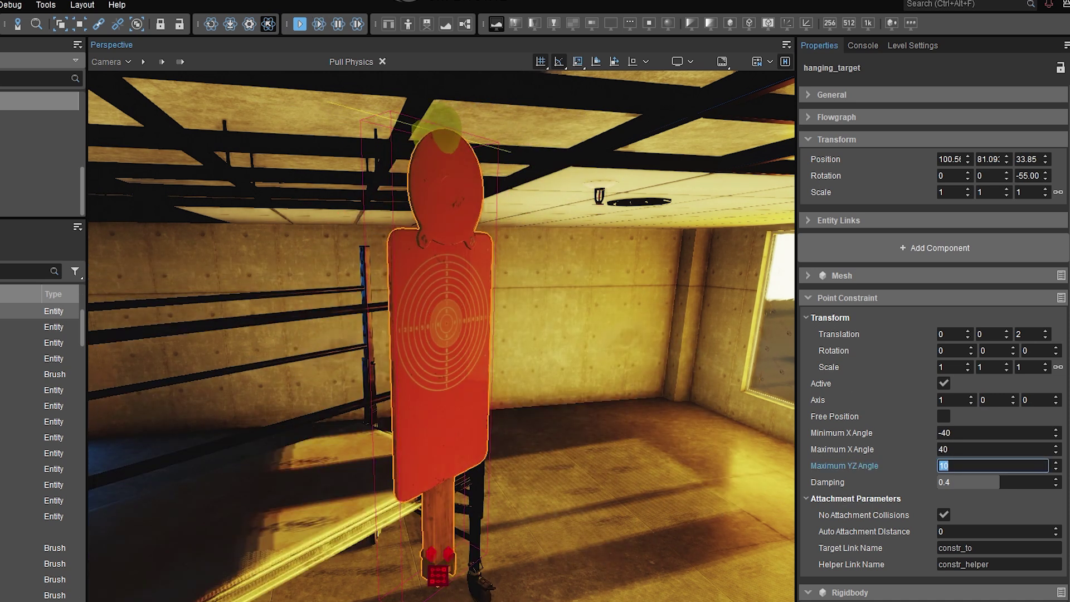
text(0)
key(Return)
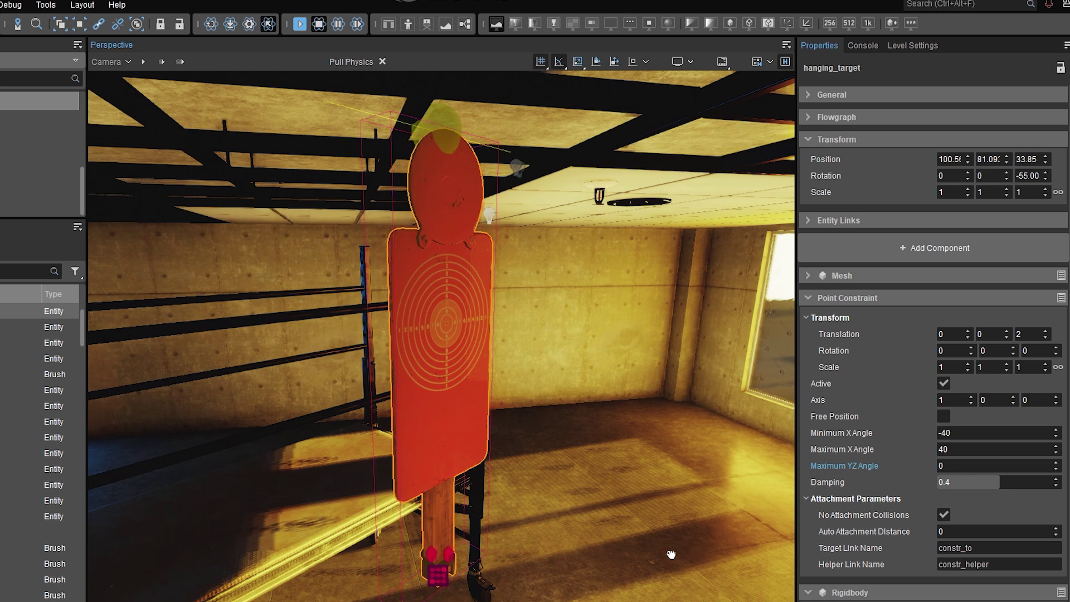
drag(447, 419, 891, 337)
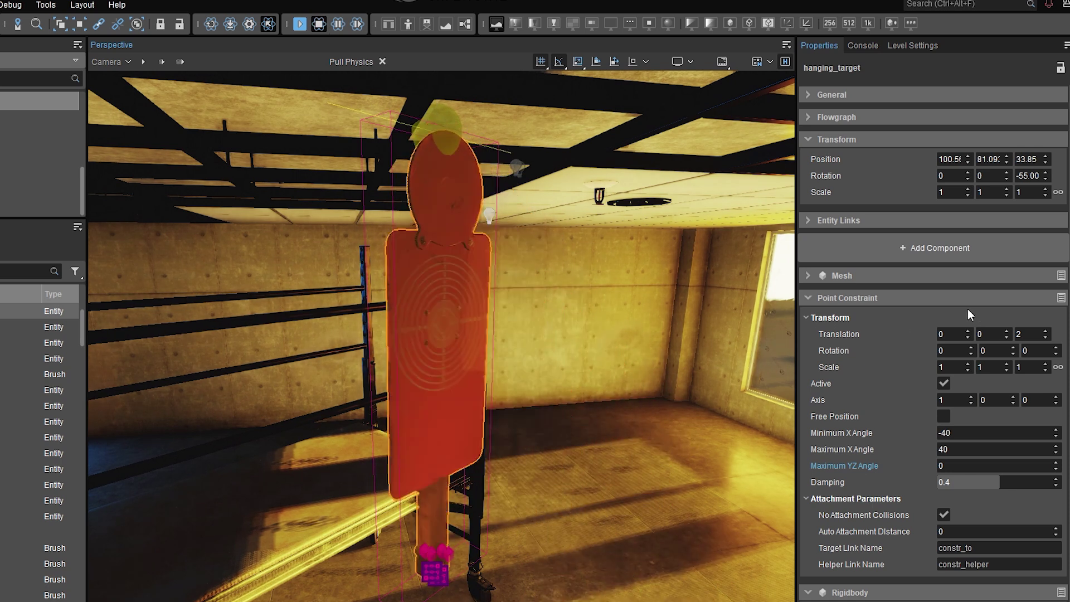
- Set hanging_target's minimum and maximum X angles to -180 and 180 and pull it upwards and sideways to test the rotation
key(ctrl+p)
click(983, 431)
text(-180)
key(Tab)
text(180)
key(Return)
drag(453, 465, 720, 120)
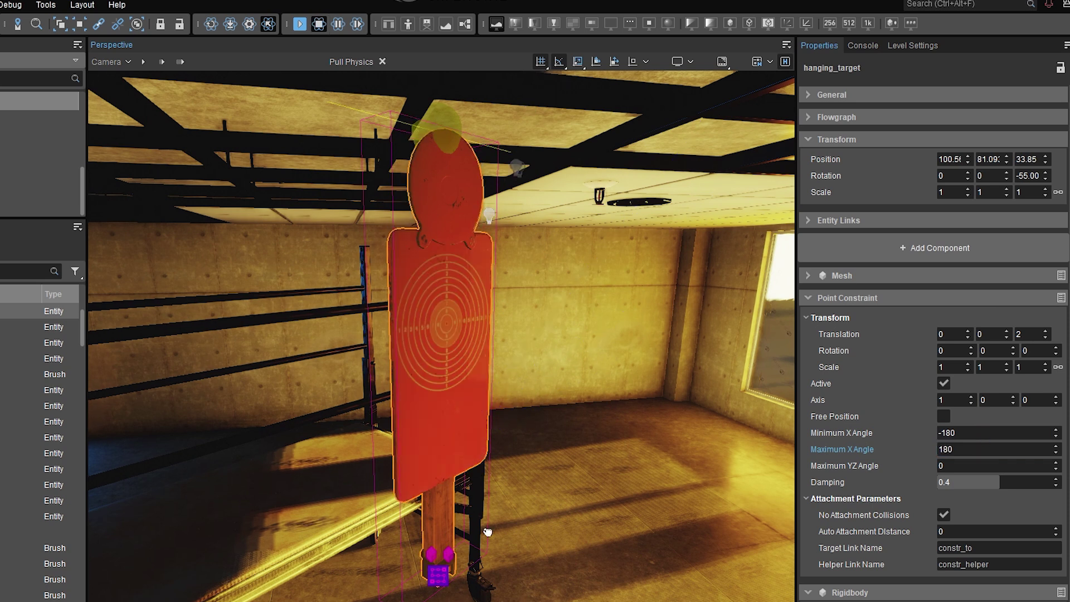
drag(443, 472, 747, 324)
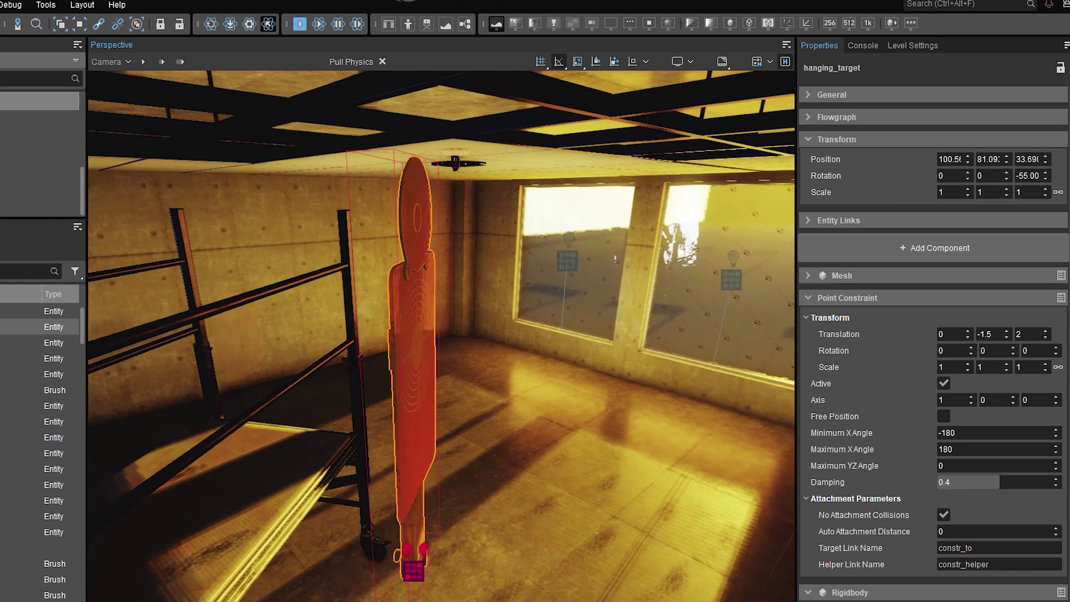
- Set the Y translation of hanging_target's point constraint to -1 and simulate the physics
right_drag(441, 336, 539, 343)
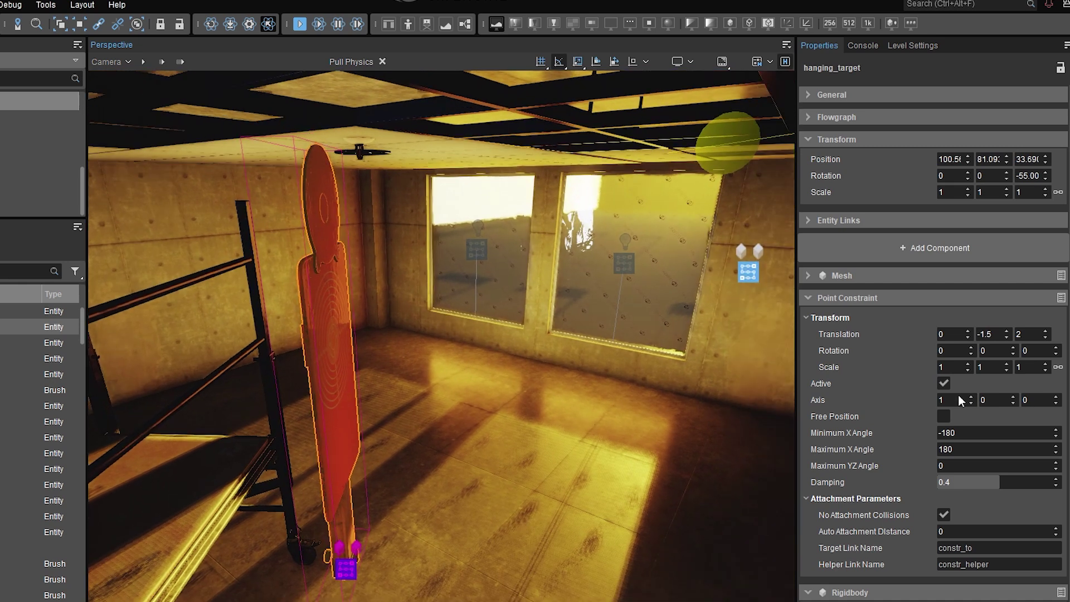
click(1006, 331)
click(1006, 331)
click(1006, 331)
click(1006, 331)
click(1006, 331)
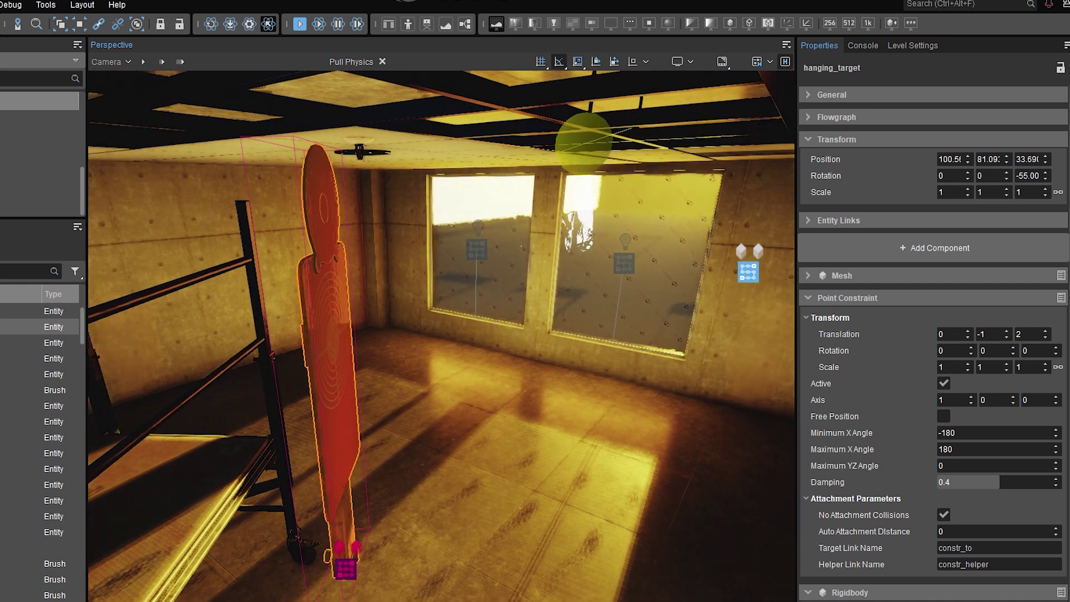
key(ctrl+p)
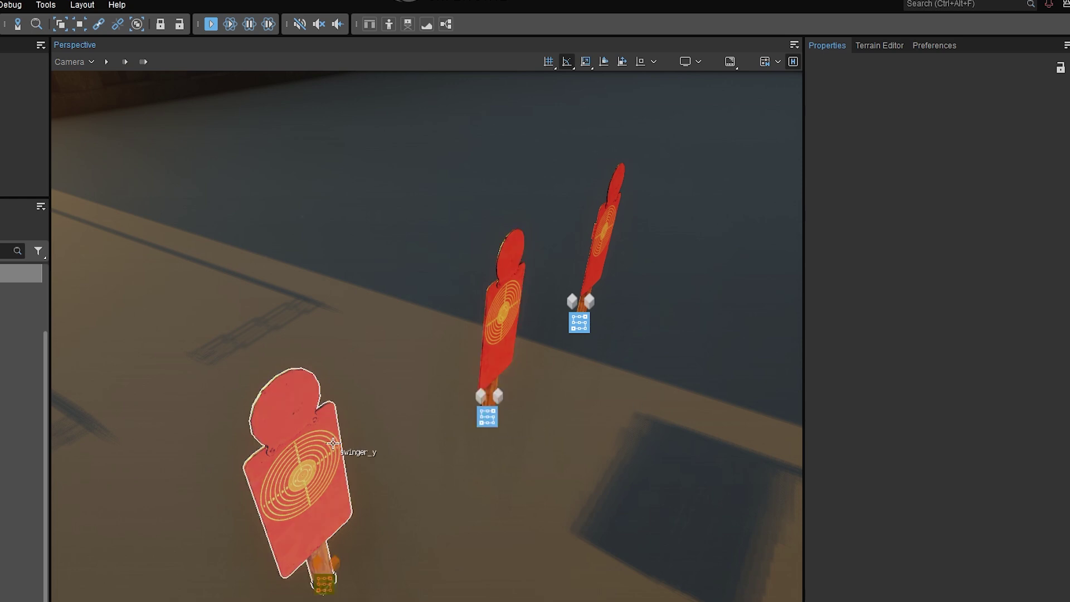
- Select the three swinger targets on the ground one after another and compare their point constraint axes
click(314, 448)
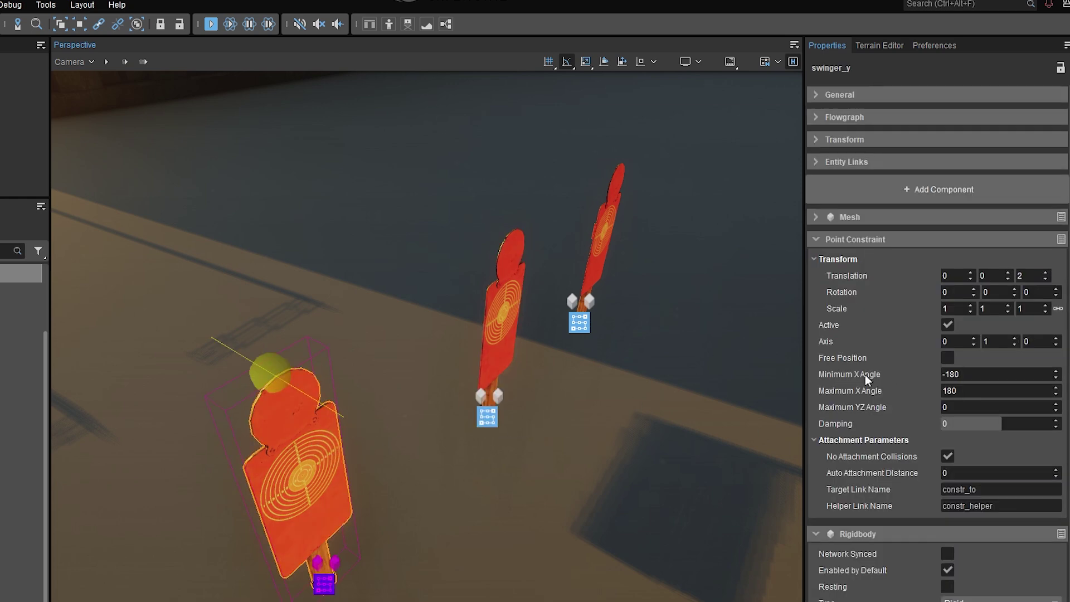
click(521, 301)
click(612, 245)
click(308, 437)
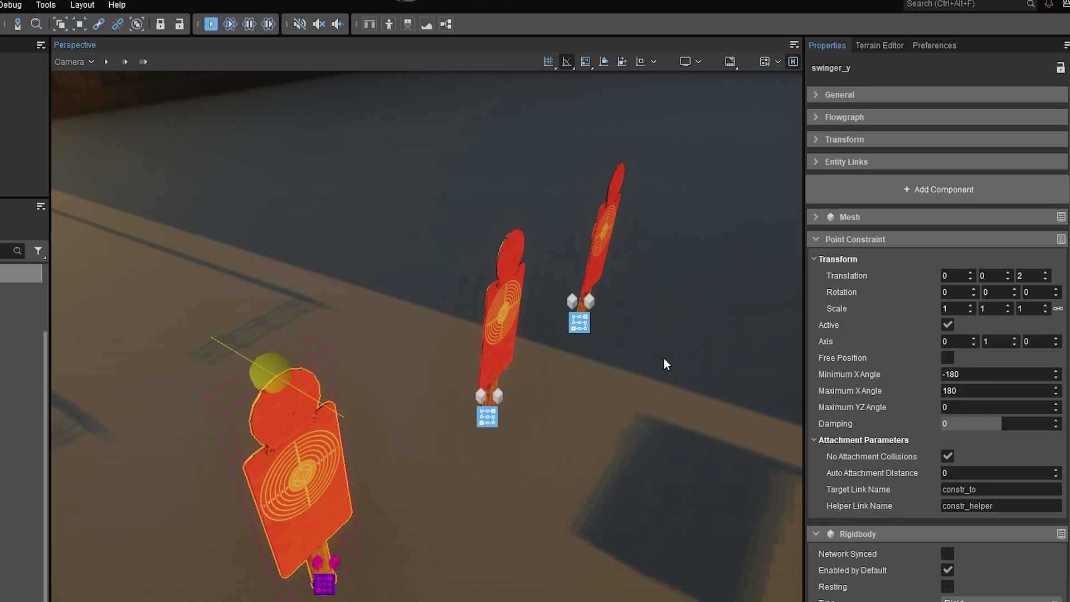
click(501, 336)
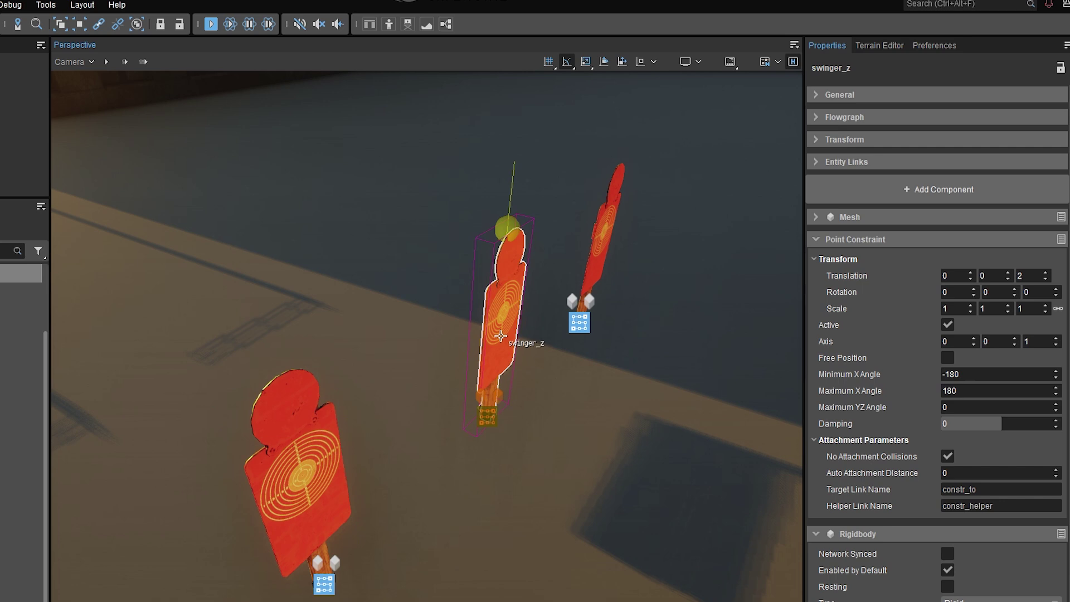
click(618, 239)
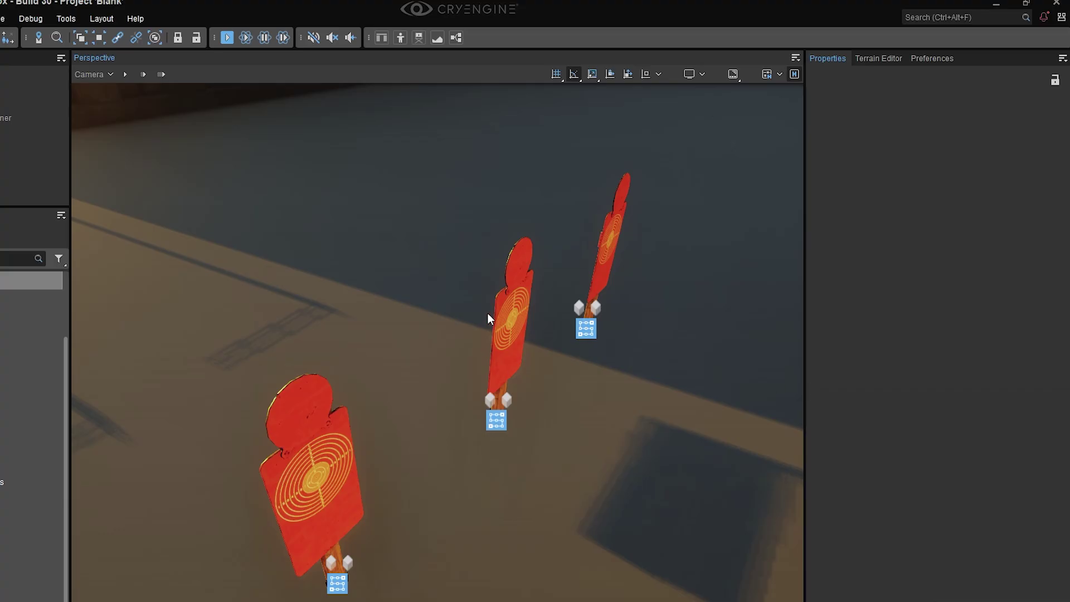
click(488, 317)
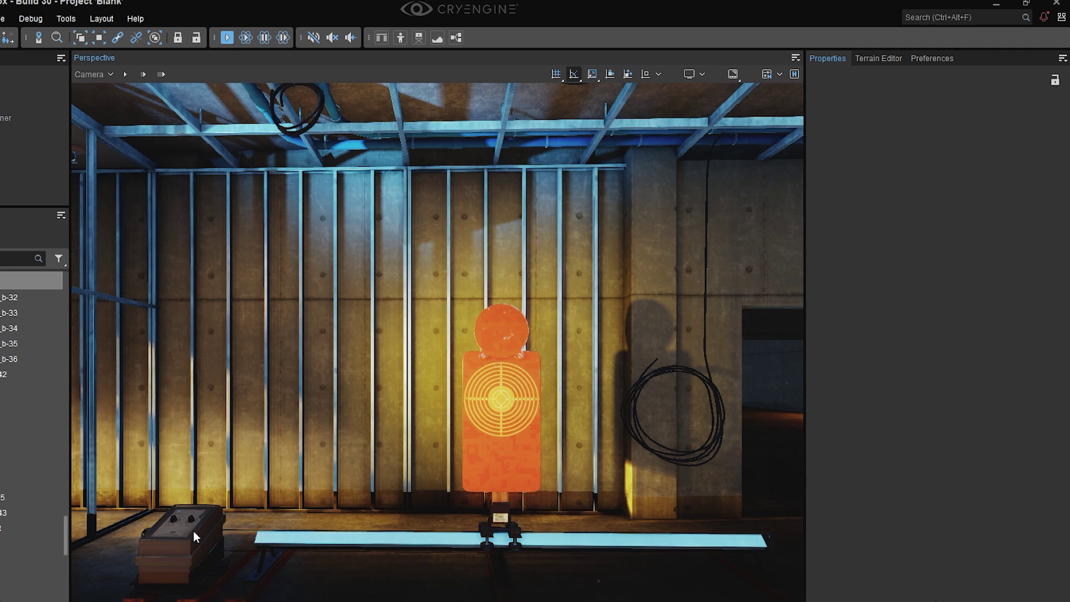
- Add a Line Constraint component to target_sliding-line, the target standing on the rail
click(463, 547)
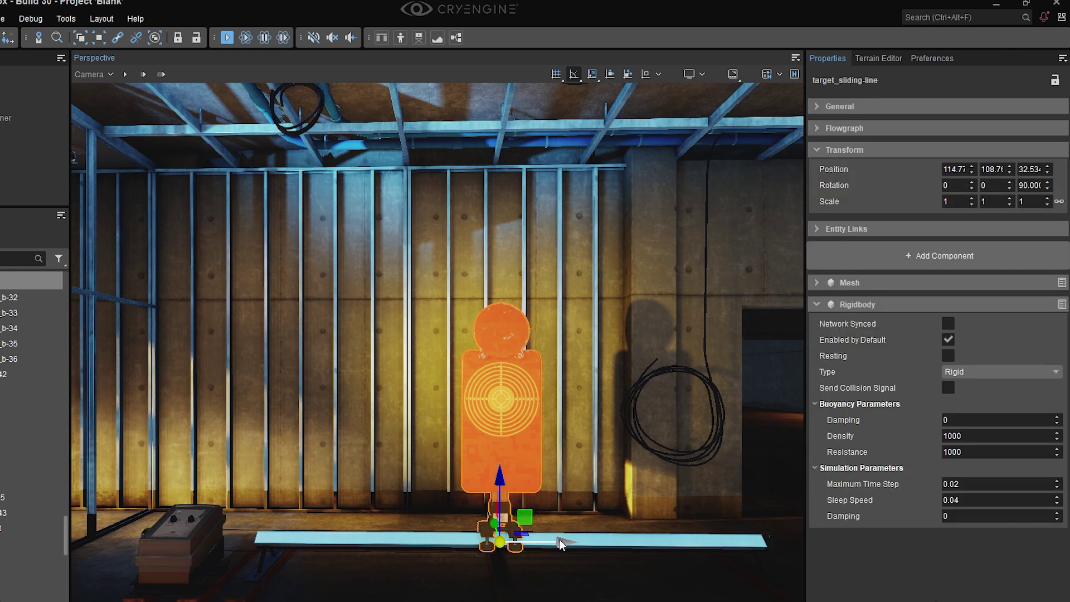
drag(505, 539, 542, 554)
key(ctrl+z)
click(950, 258)
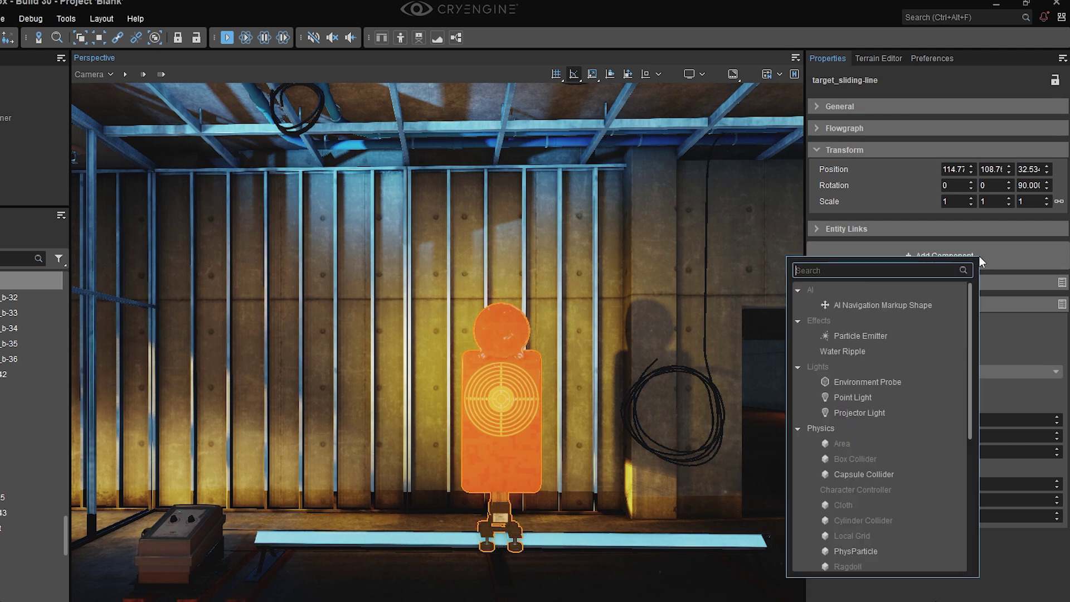
text(lin)
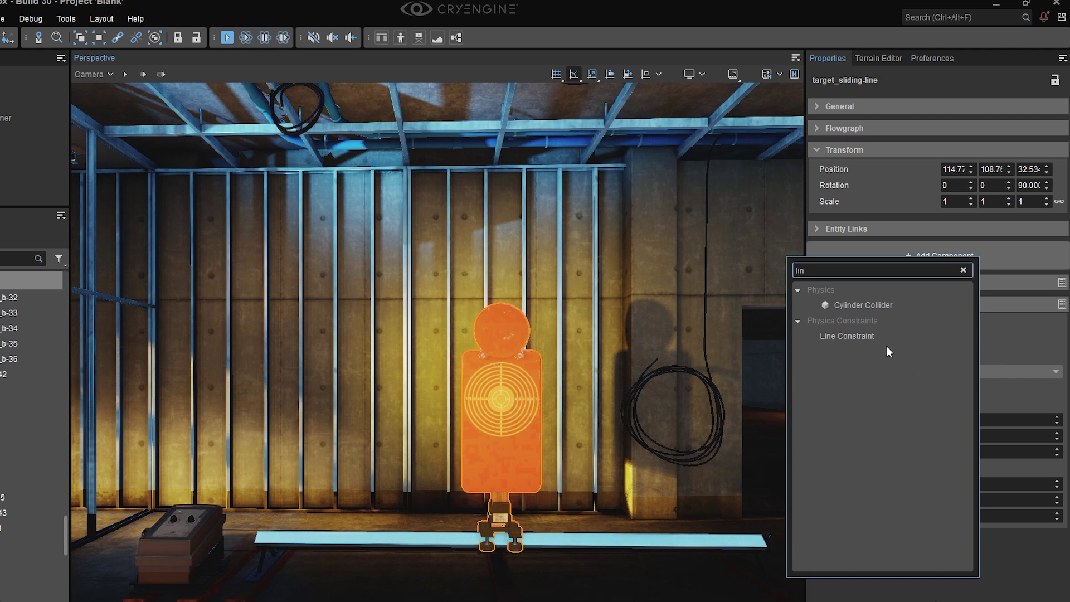
click(869, 336)
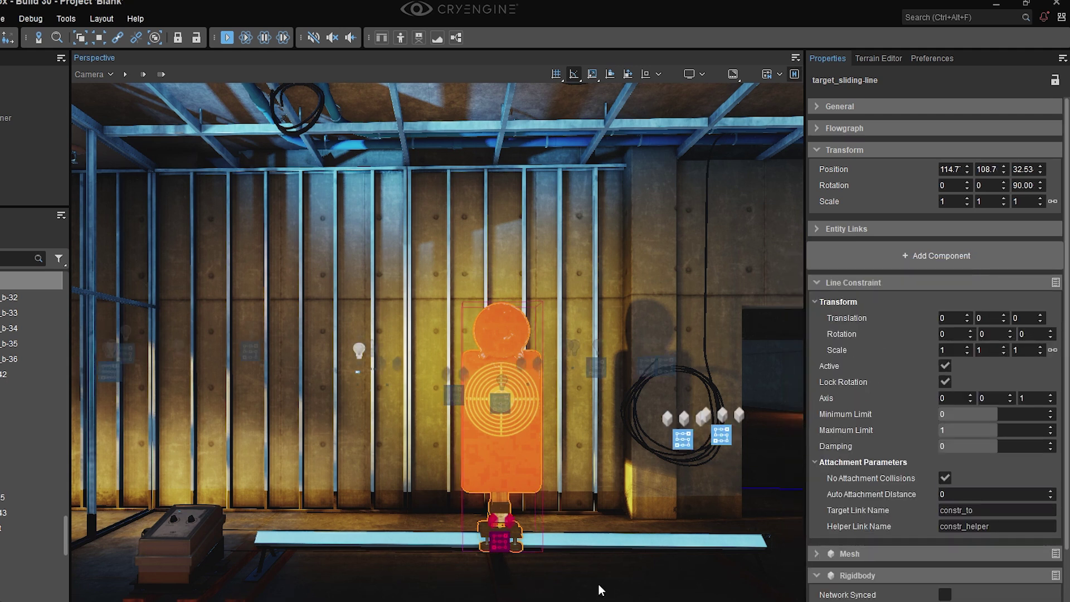
- Show the viewport in wireframe and set the line constraint's axis to 1, 0, 0 so it runs along the rail
key(F3)
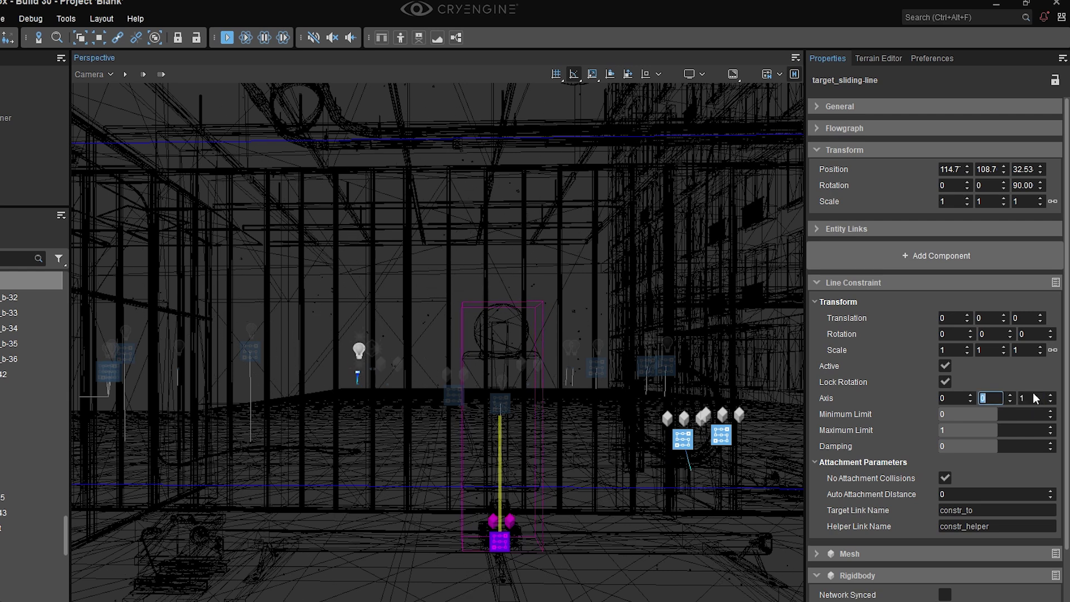
key(Return)
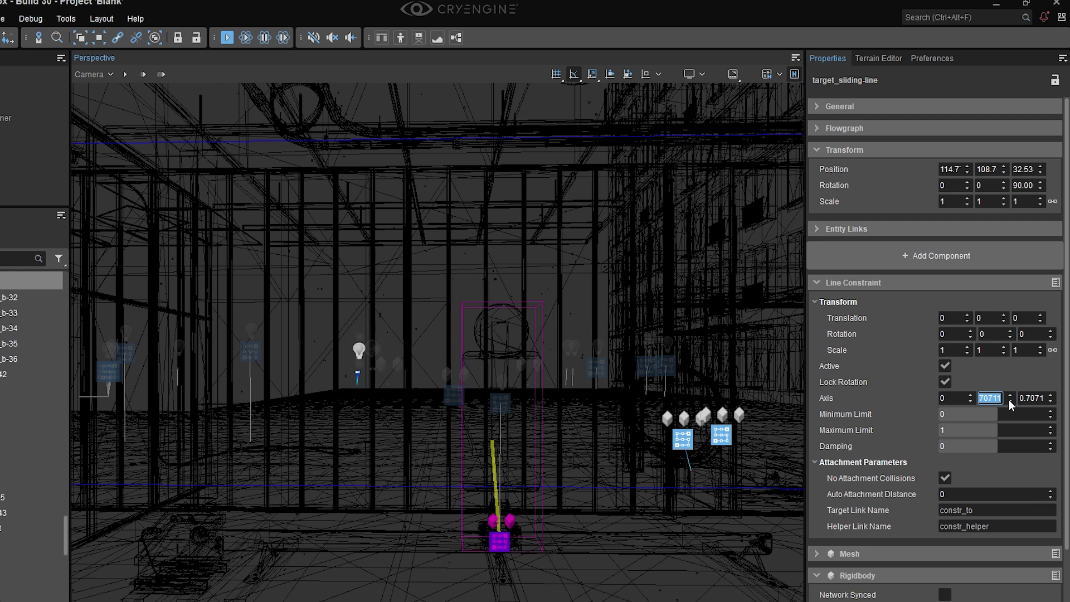
click(952, 399)
text(3)
key(Return)
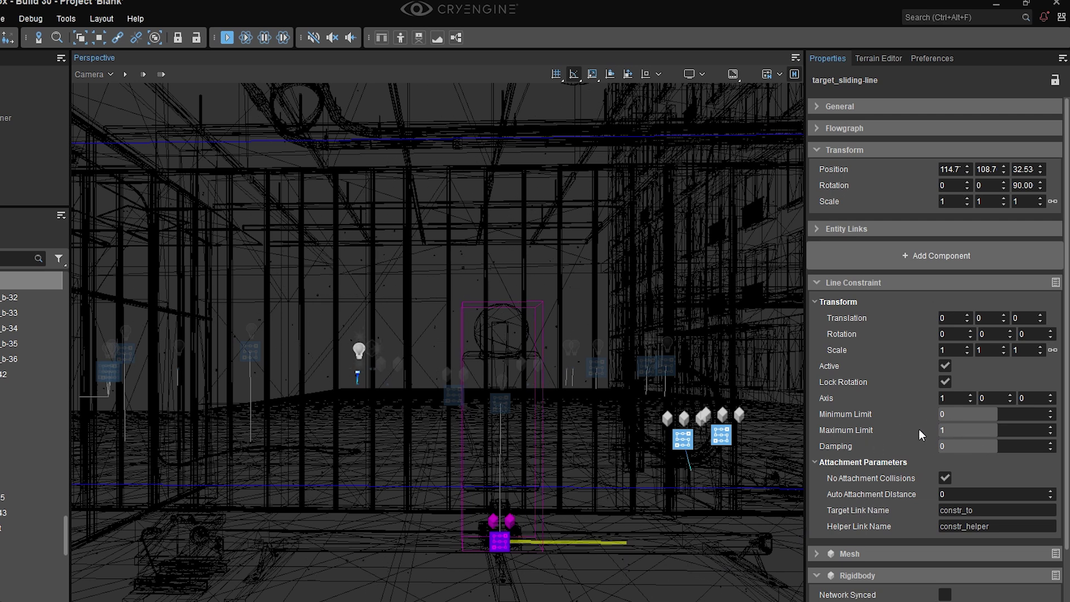
- Set the line constraint's minimum limit to -1.9 and its maximum limit to 1.9 to span the rail
drag(563, 542, 484, 541)
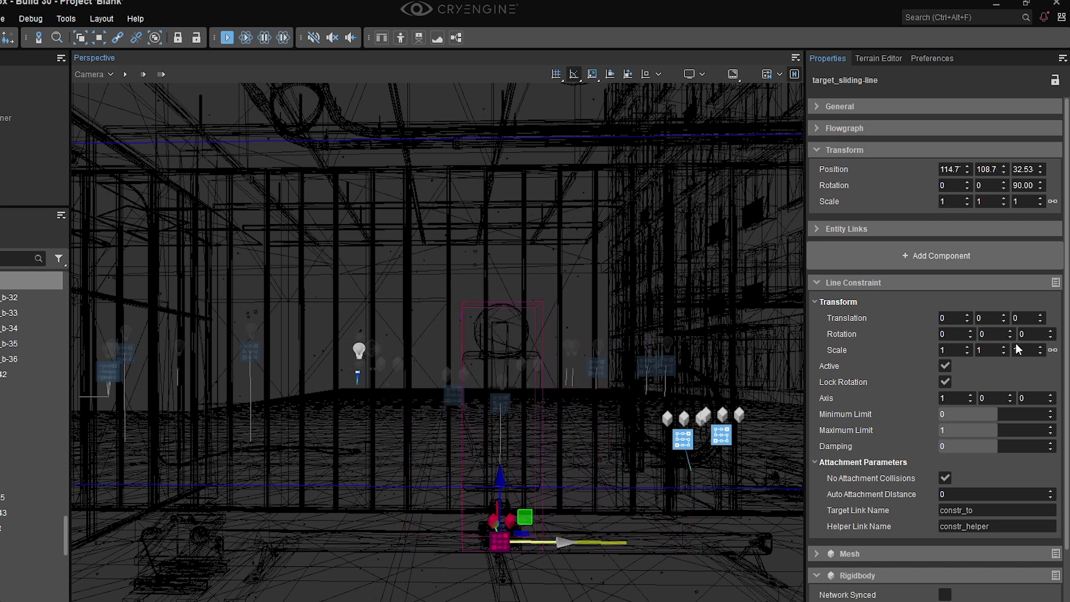
click(1027, 412)
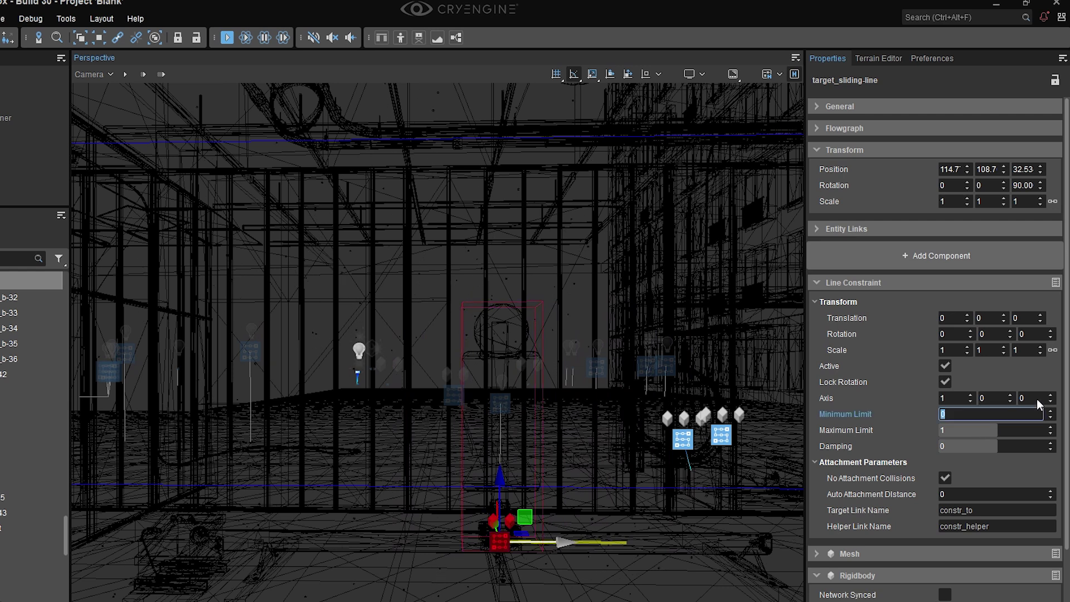
text(-1)
key(Return)
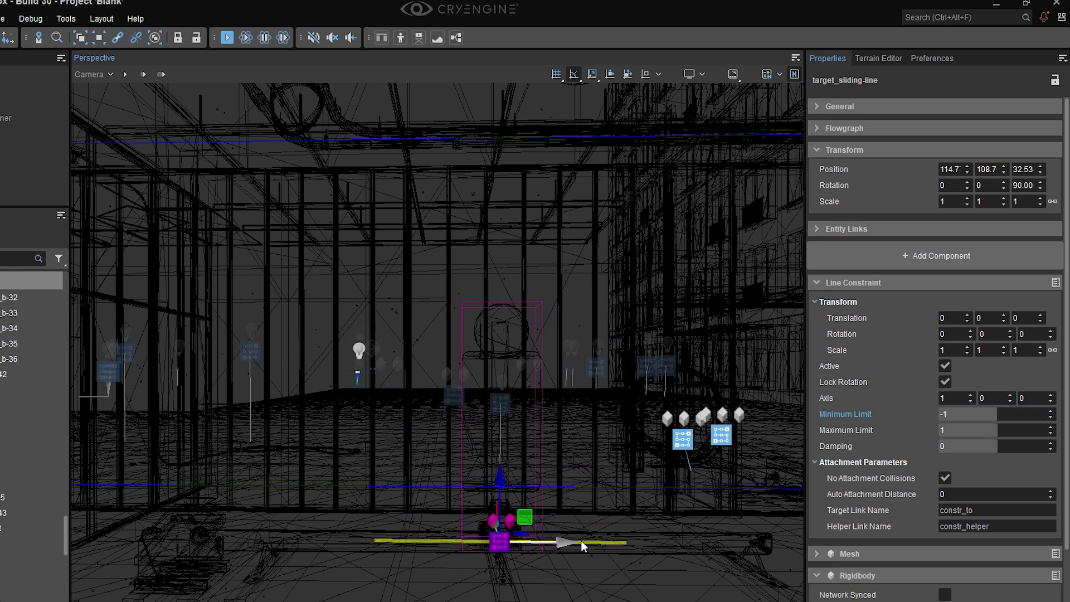
click(1049, 417)
click(1051, 427)
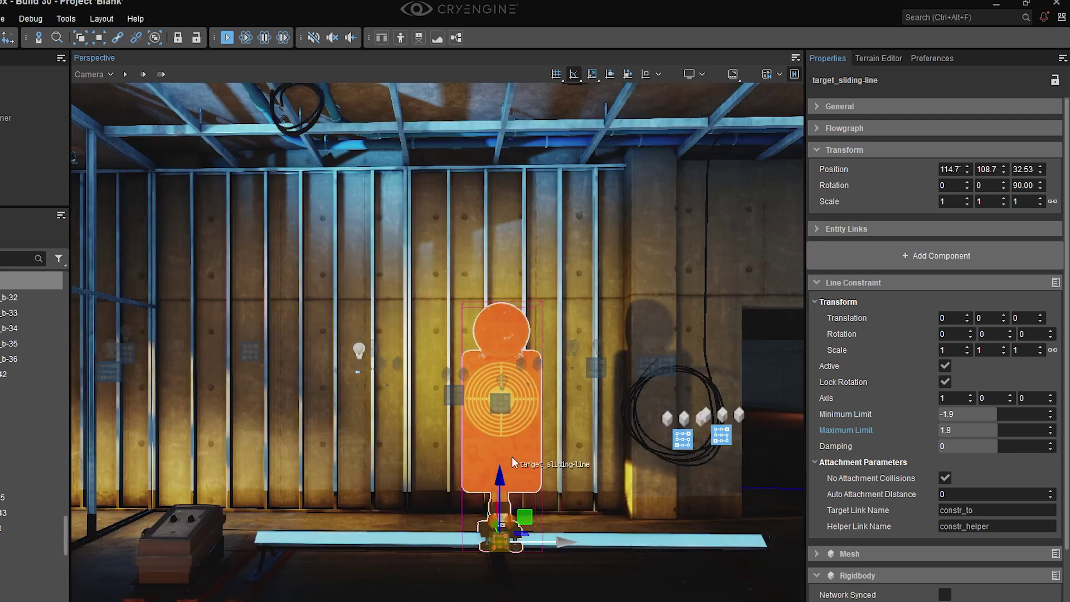
- Simulate the physics of the sliding target and check its constraint line in wireframe view
right_click(512, 458)
mouse_move(550, 469)
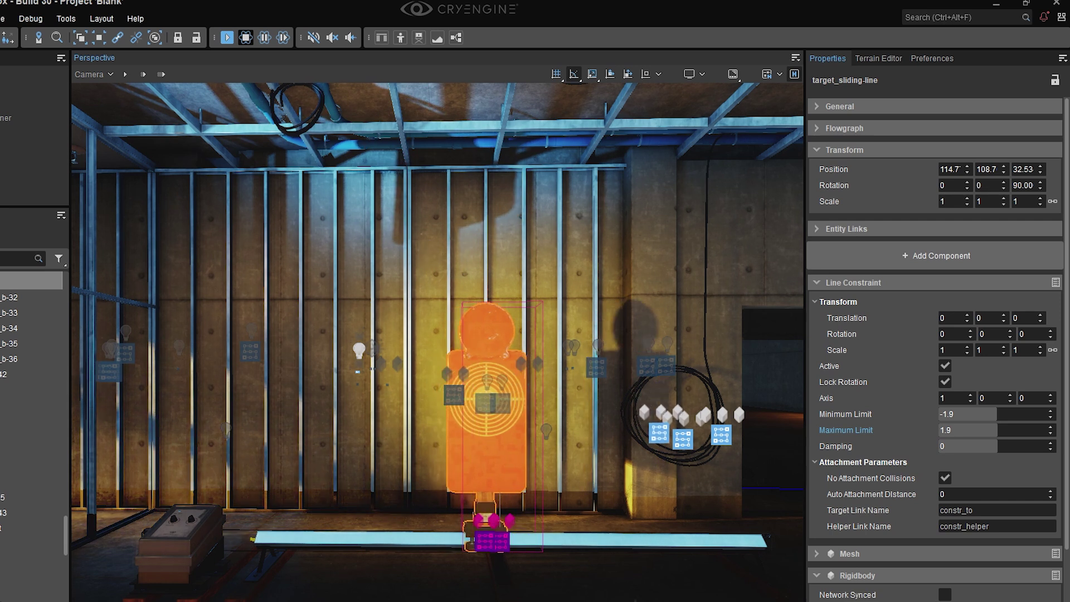
key(F3)
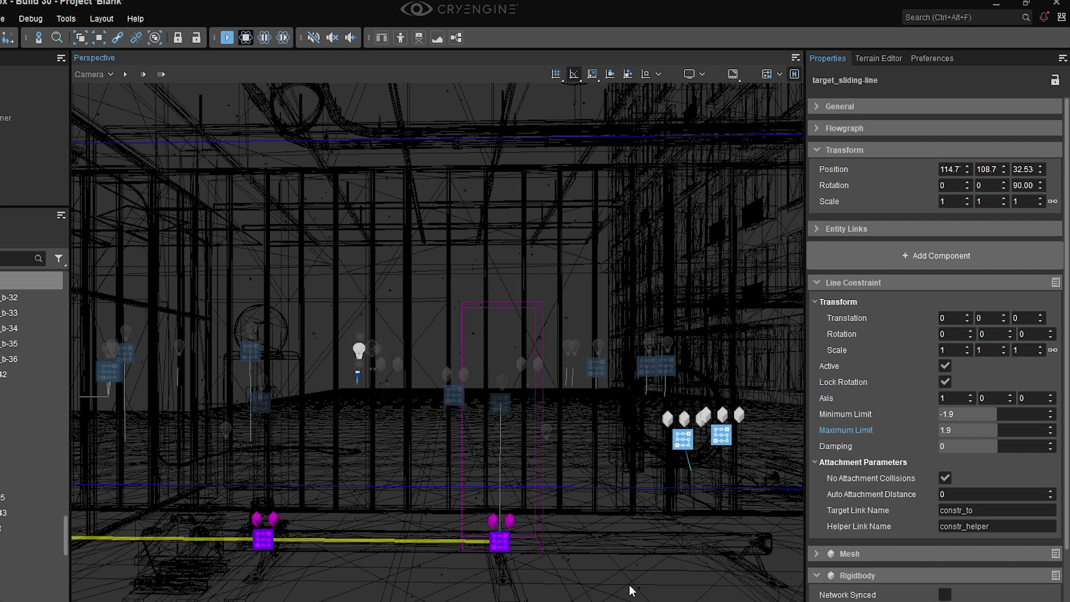
key(F3)
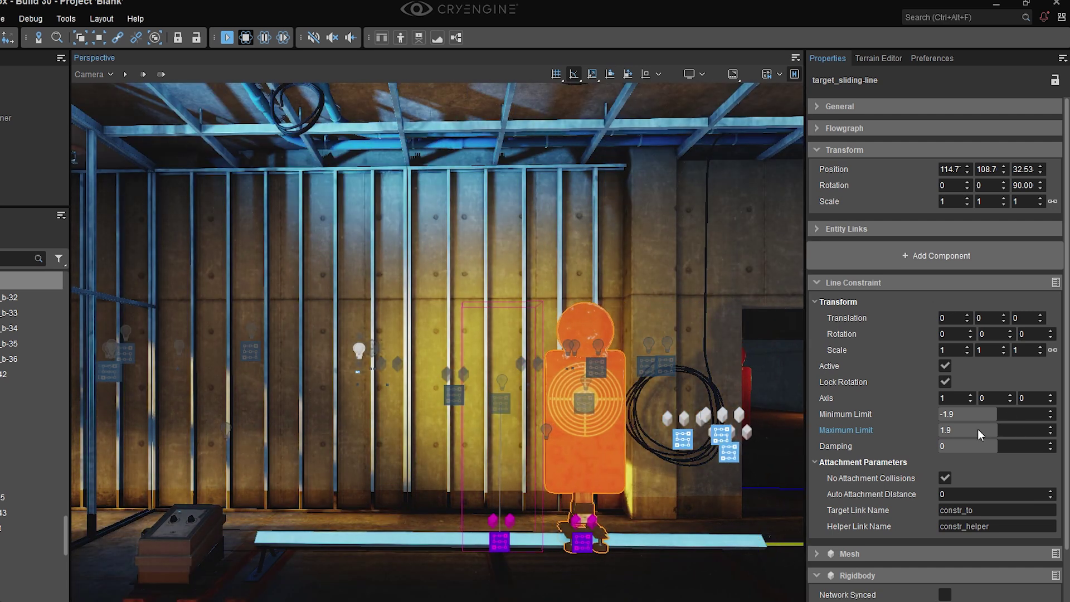
- Try a minimum limit of -1.8 and a maximum limit of 1.7 during the simulation, and stop the simulation
click(1051, 433)
click(1050, 411)
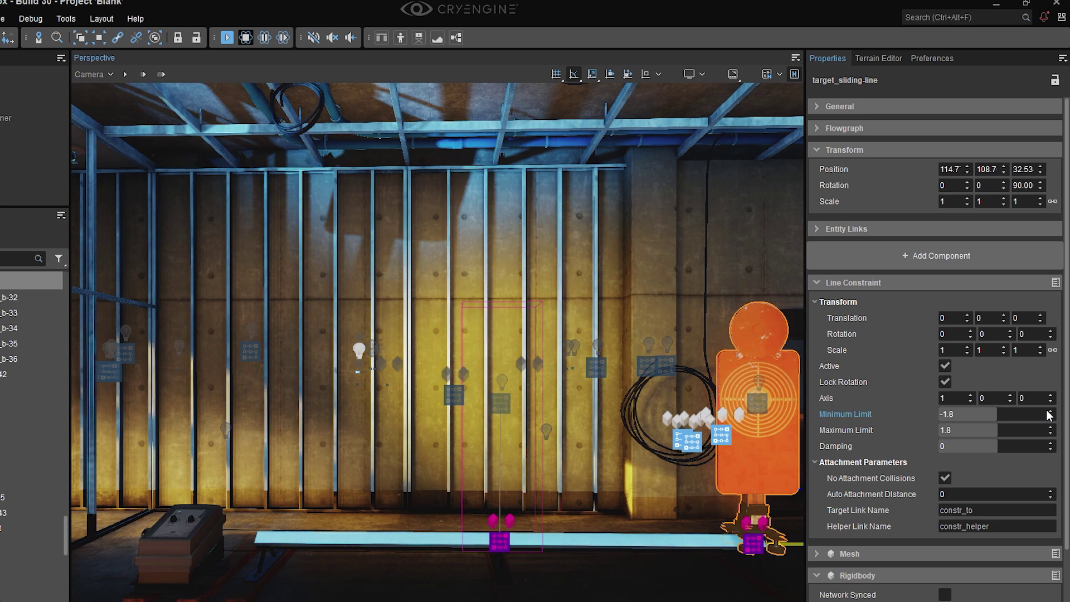
click(1051, 434)
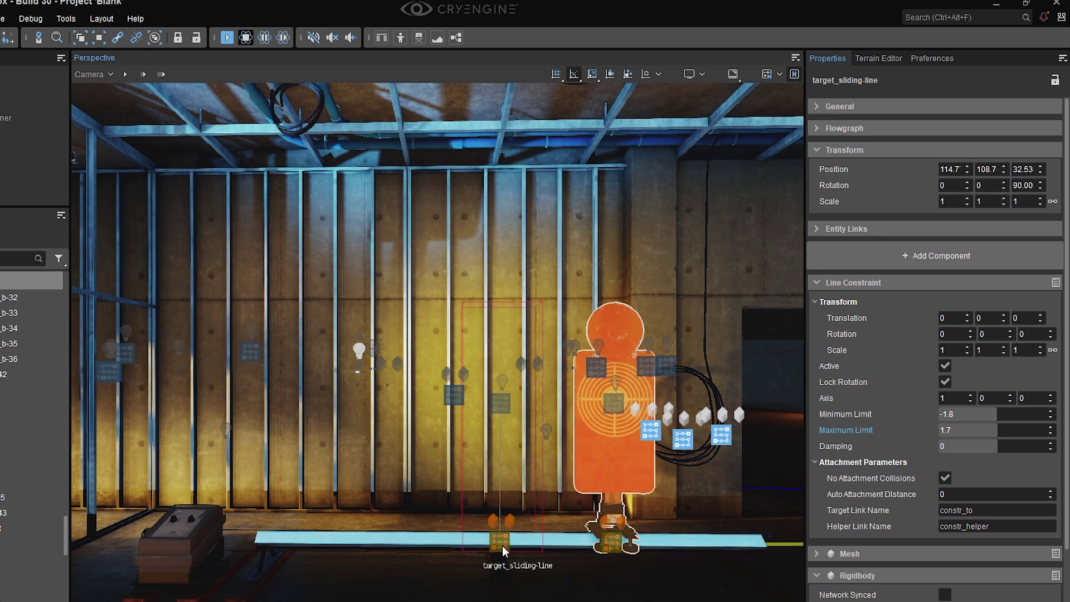
key(ctrl+p)
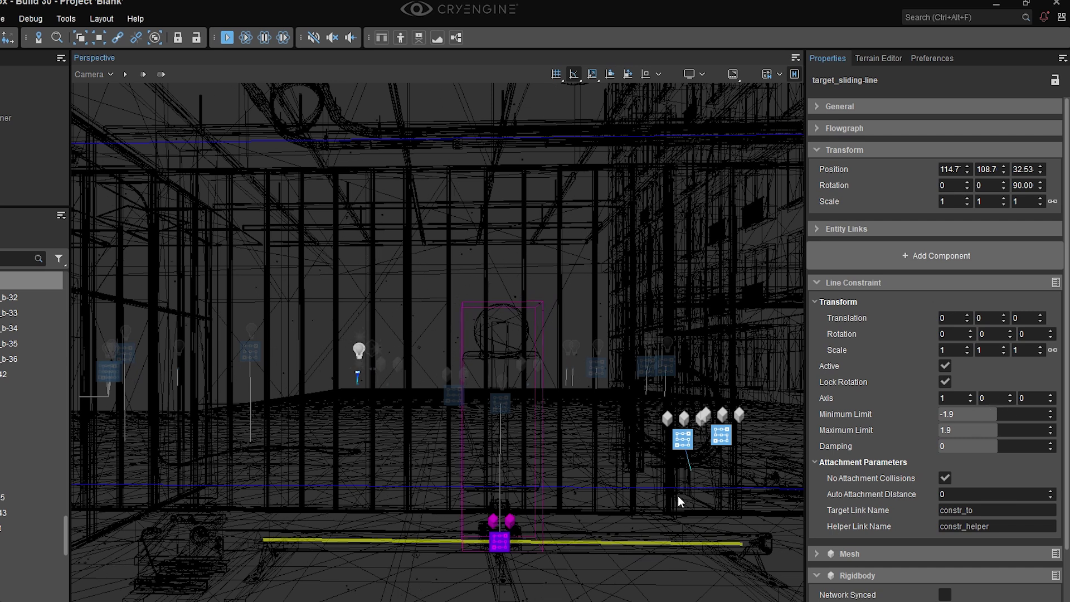
- Tilt the line constraint diagonally by giving its axis a negative X, a positive Y and a Z entered as 1
click(995, 398)
key(Return)
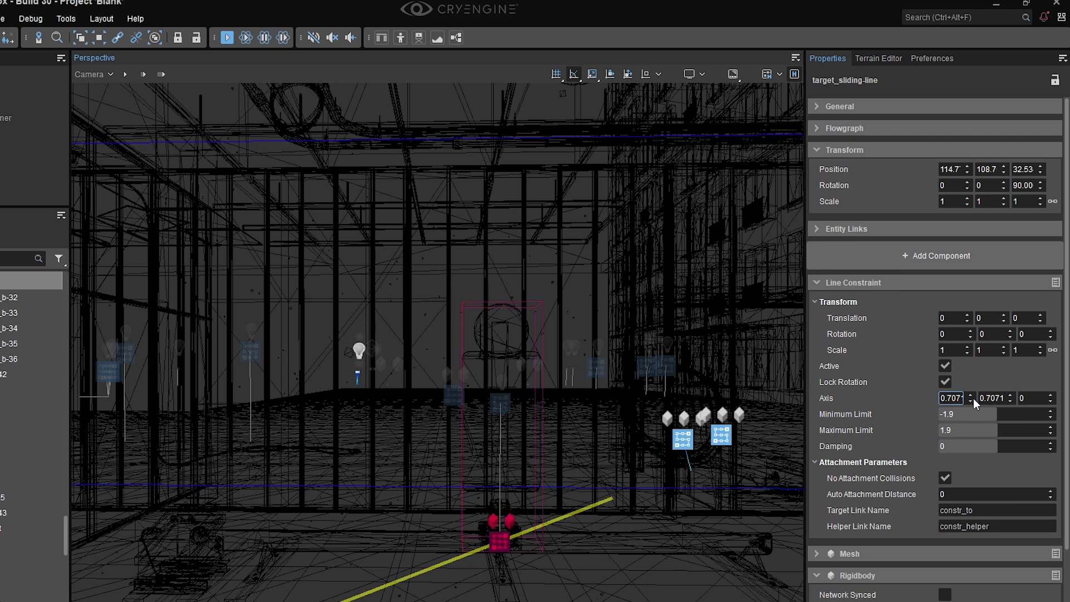
key(Return)
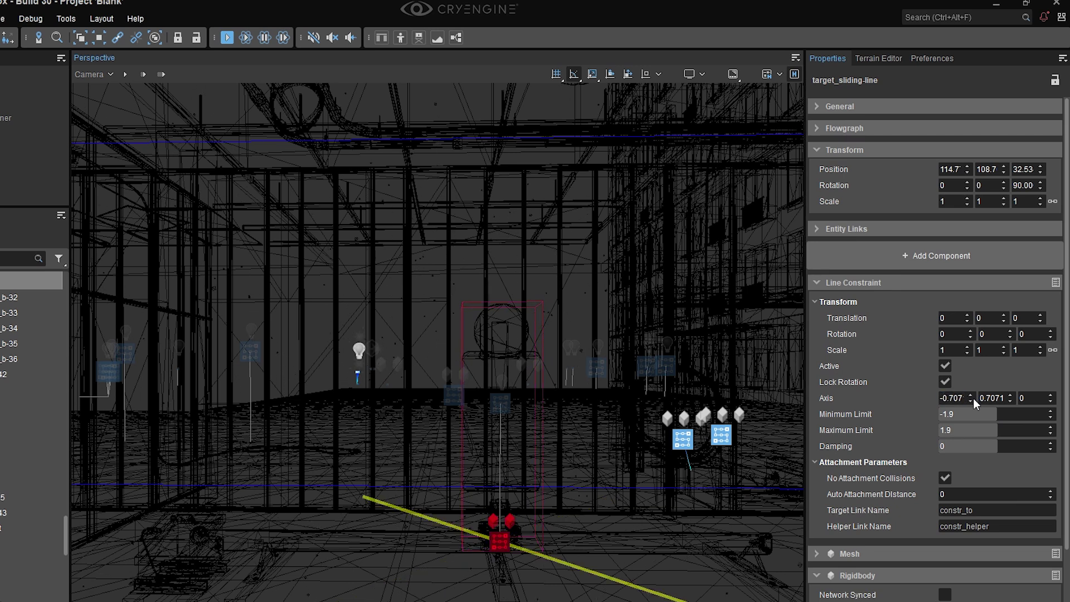
click(1032, 398)
text(1)
key(Return)
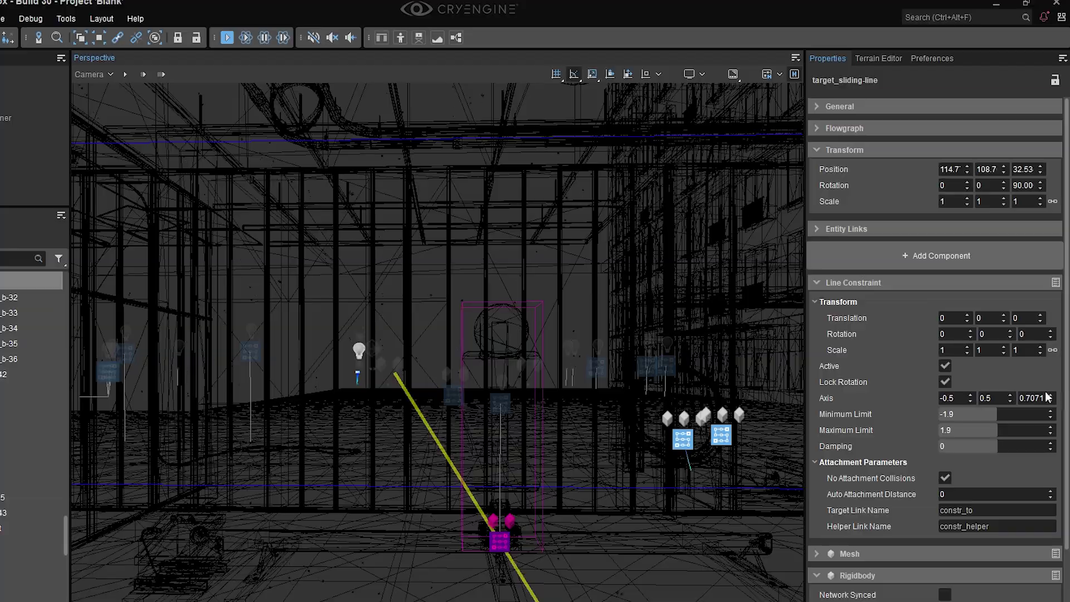
- Select target_angled-plane, the target on the inclined rail, and examine its line constraint settings
alt+middle_drag(558, 334, 268, 334)
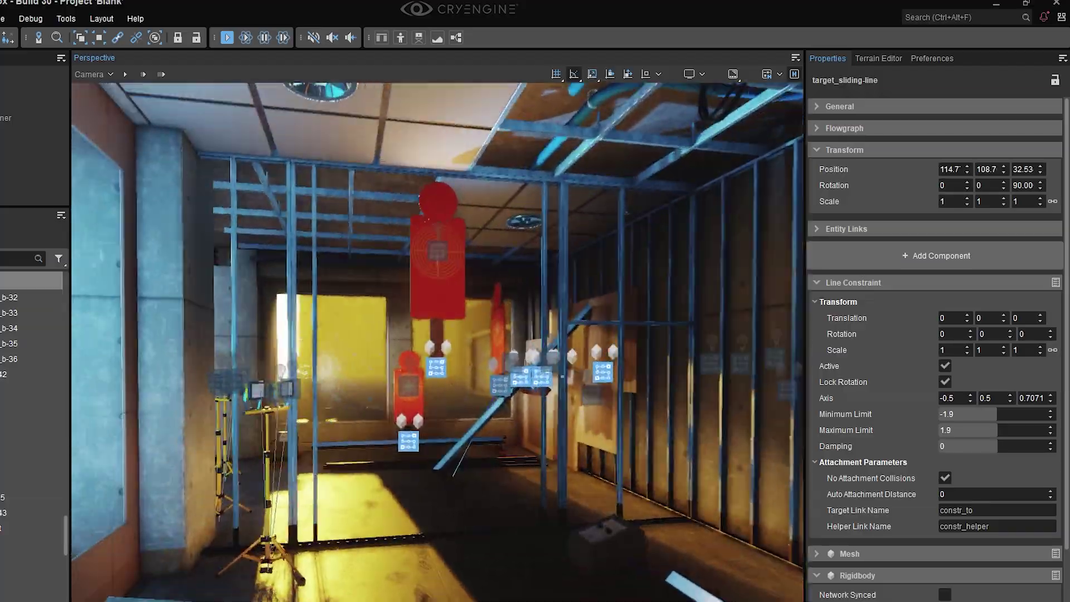
key(w)
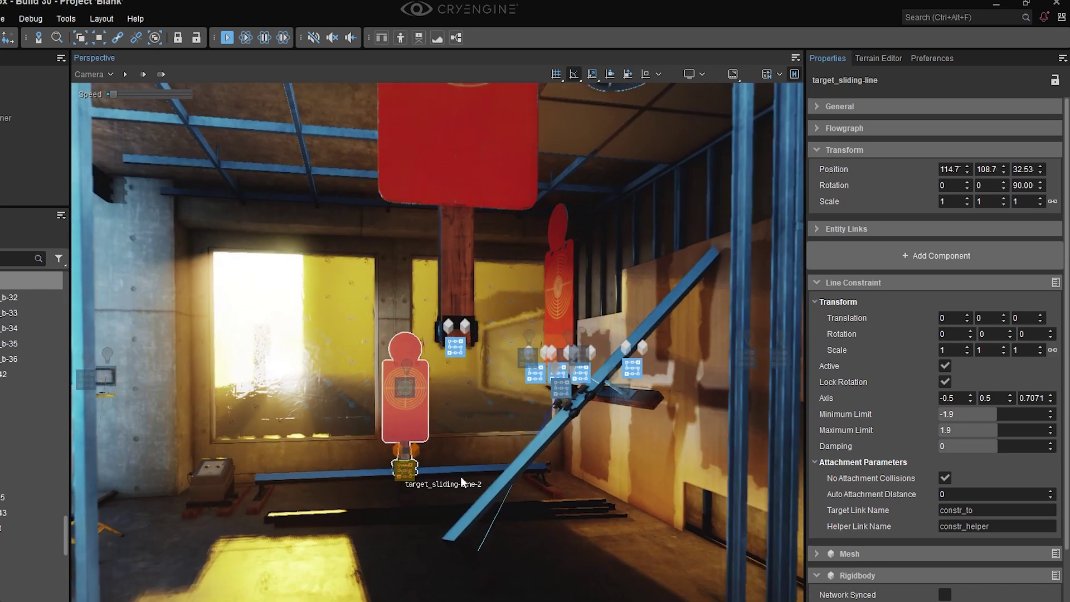
right_drag(446, 477, 617, 430)
key(a)
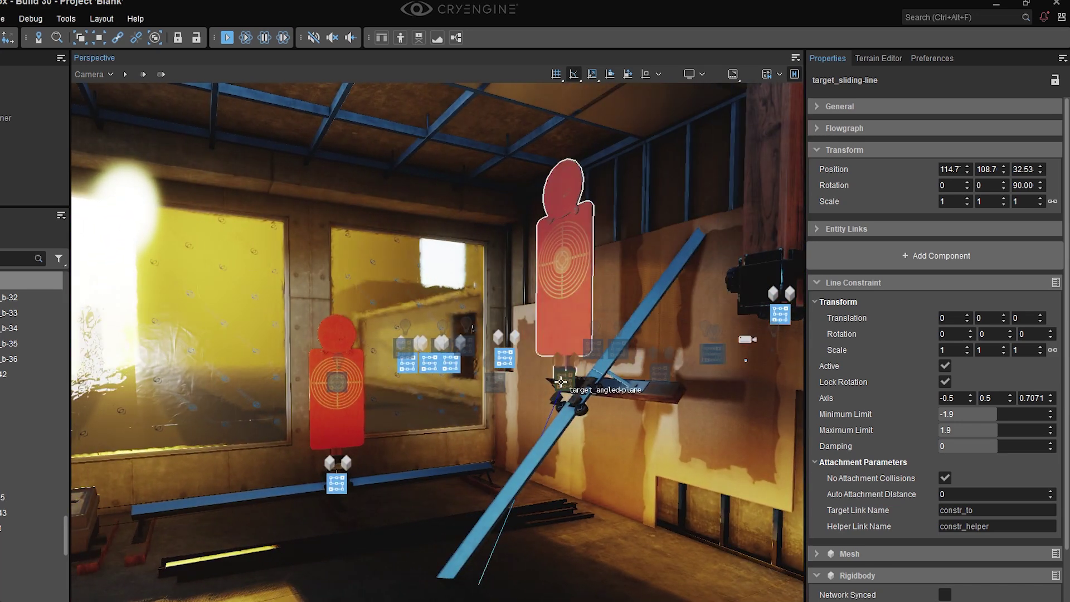
click(570, 385)
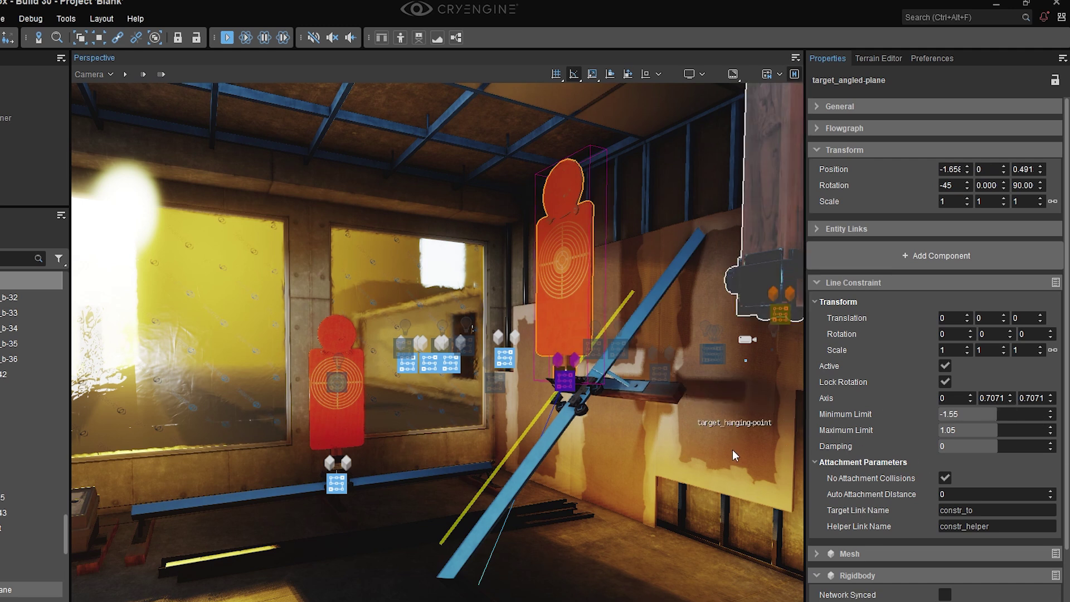
- Simulate the physics and observe the angled target's movement along the inclined rail
key(ctrl+p)
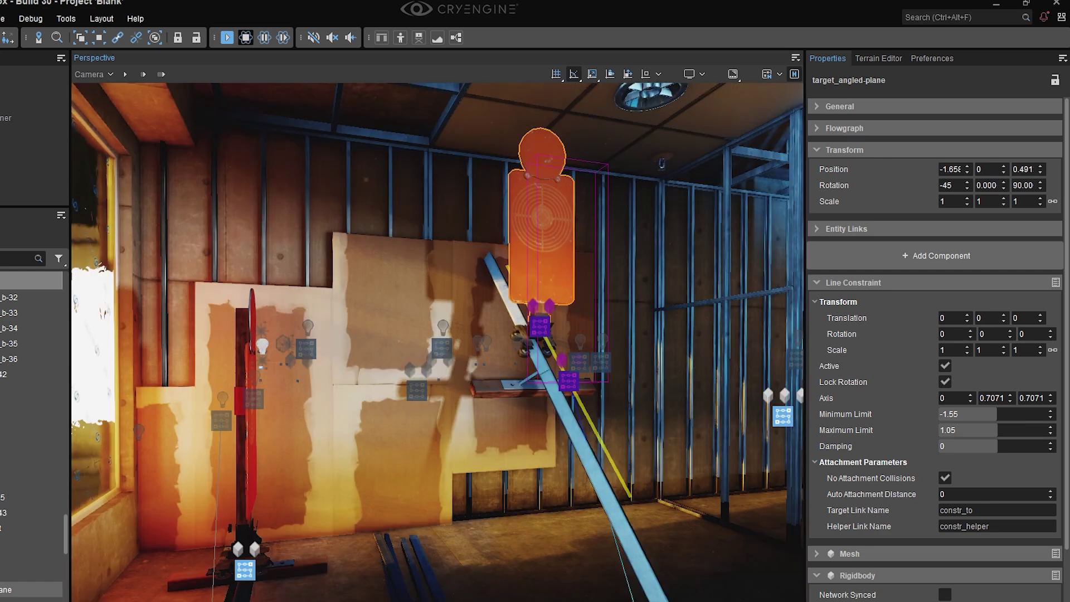
alt+middle_drag(734, 449, 704, 478)
key(d)
key(d)
key(d)
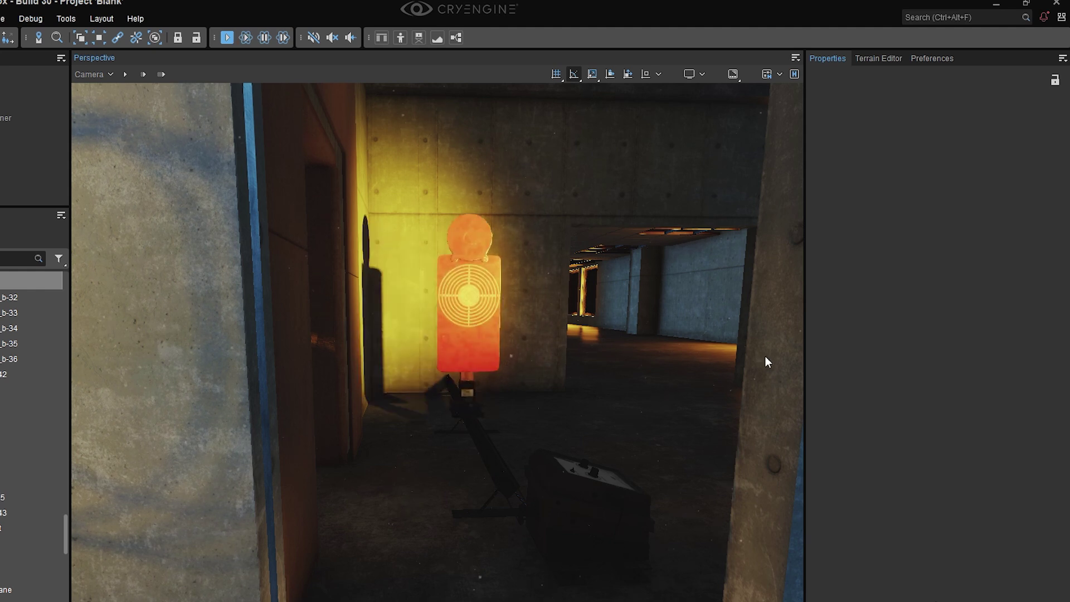
- Select target_hinged-1, the target on the dark rail, and turn off Lock Rotation in its line constraint
click(476, 336)
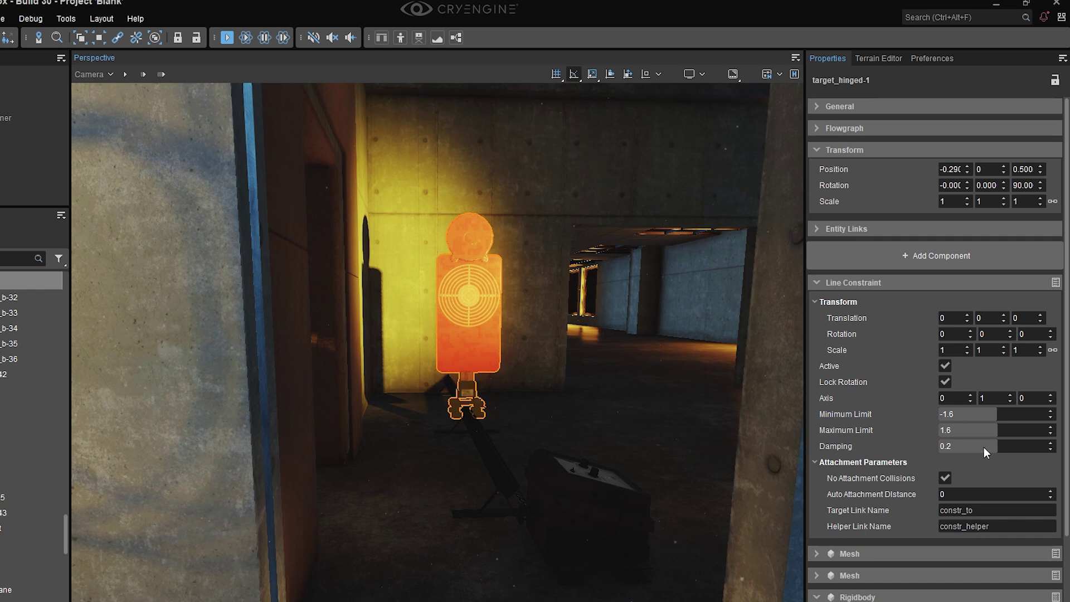
click(944, 381)
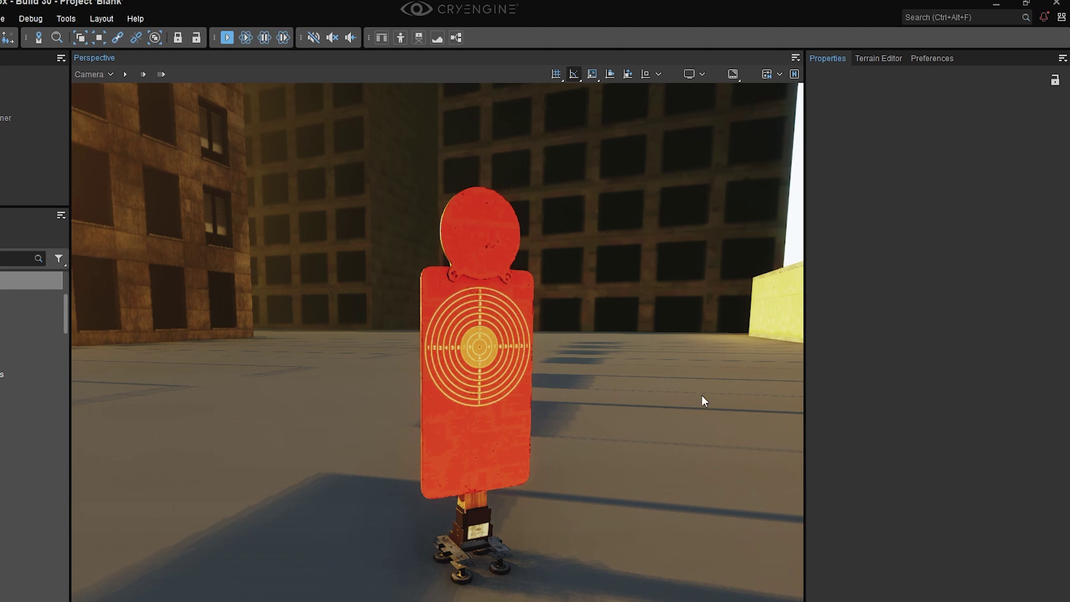
- Add a Plane Constraint component to glider, the wheeled target standing outdoors
click(497, 373)
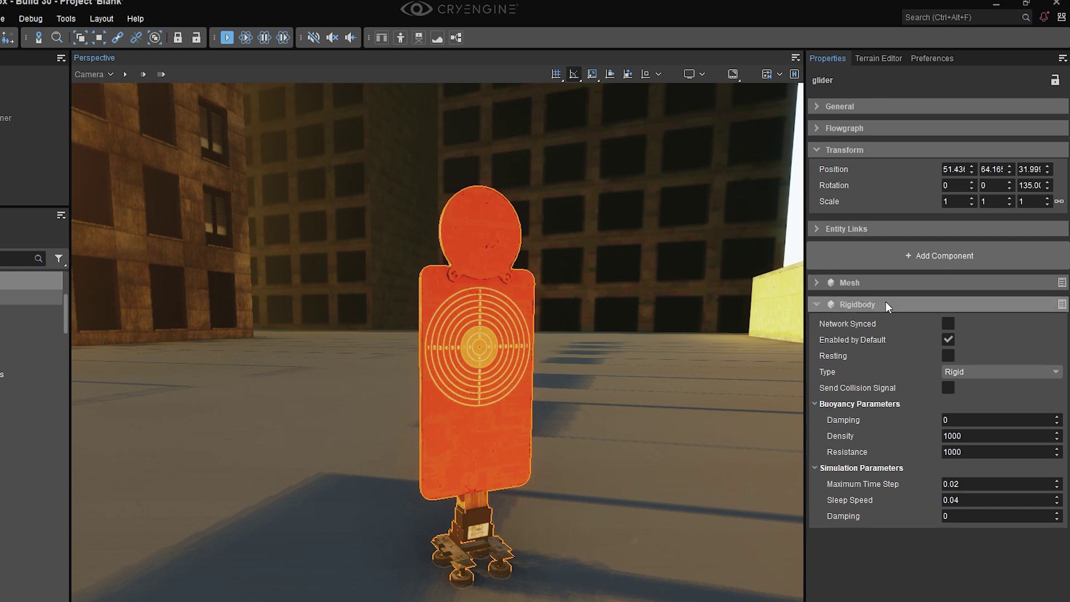
click(936, 256)
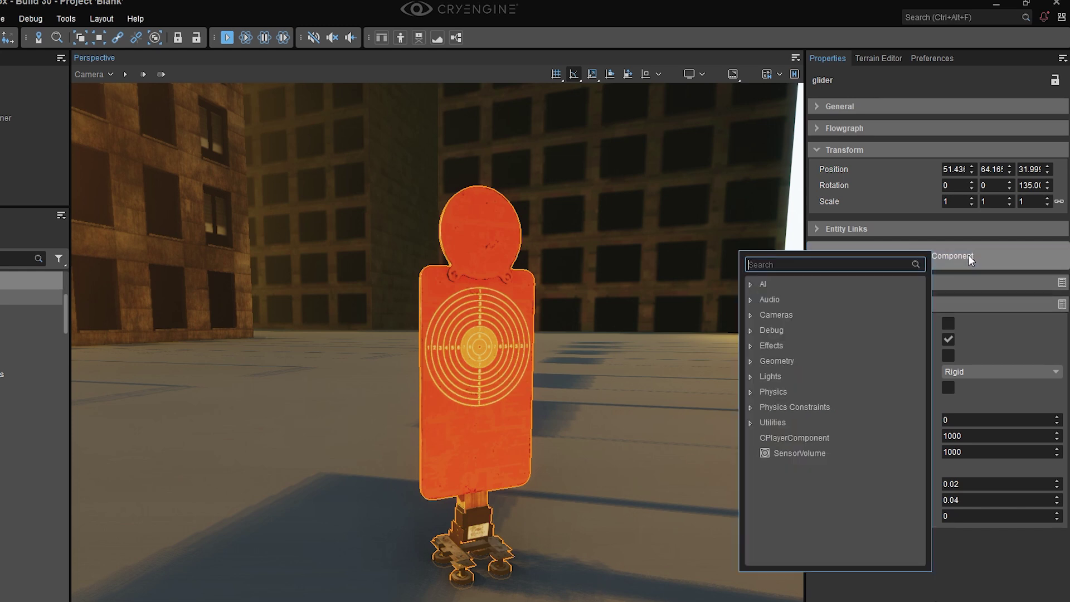
text(pla)
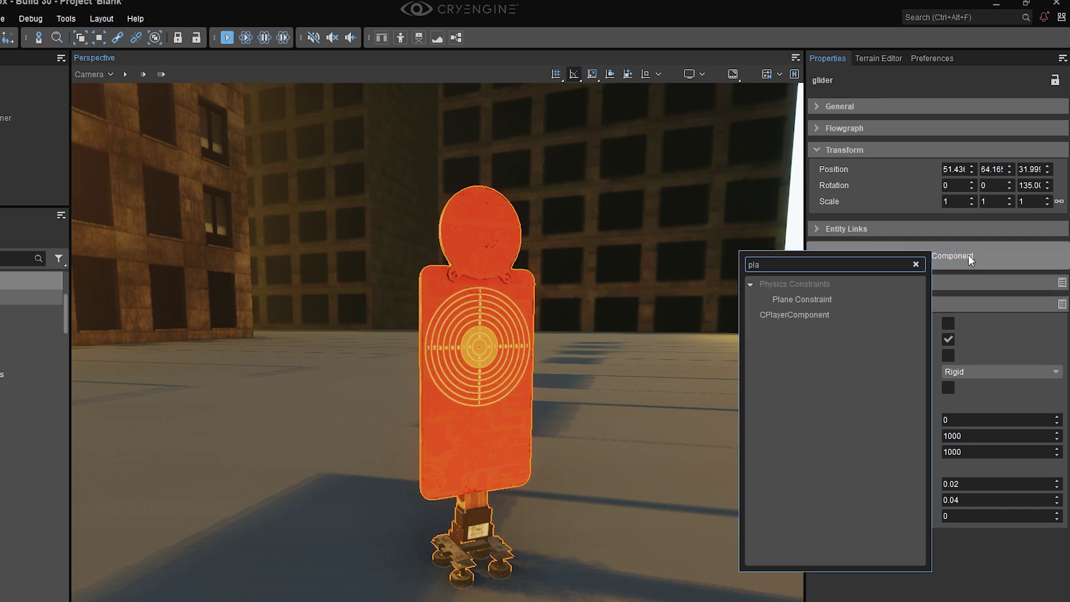
click(817, 298)
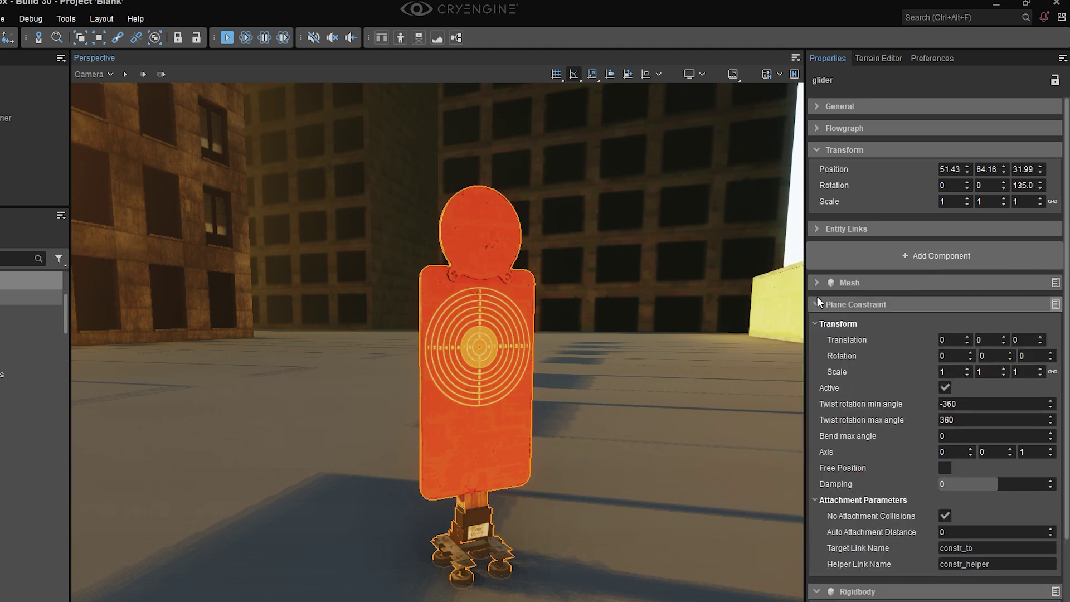
- Examine the plane constraint's Z axis with helpers shown and test the glider's movement using Pull Physics
scroll(866, 355, down, 1)
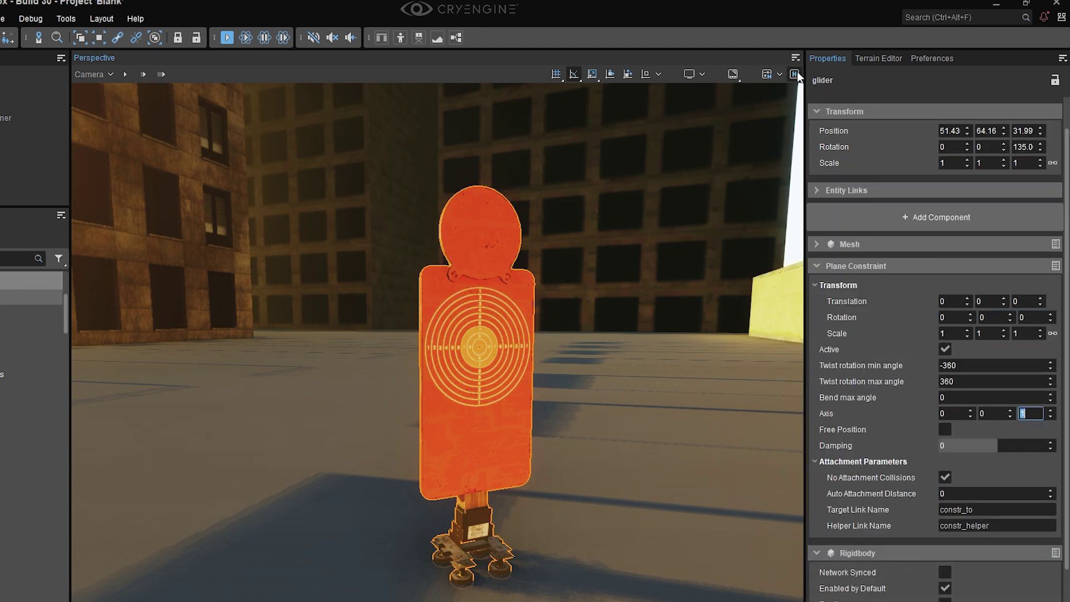
right_drag(692, 421, 680, 468)
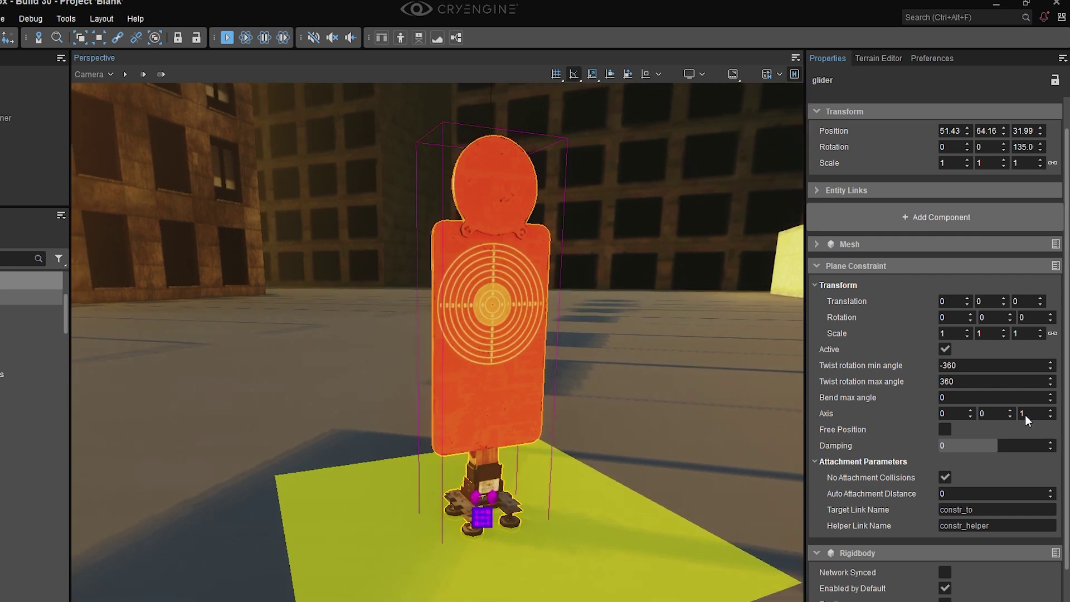
right_drag(646, 367, 644, 363)
key(s)
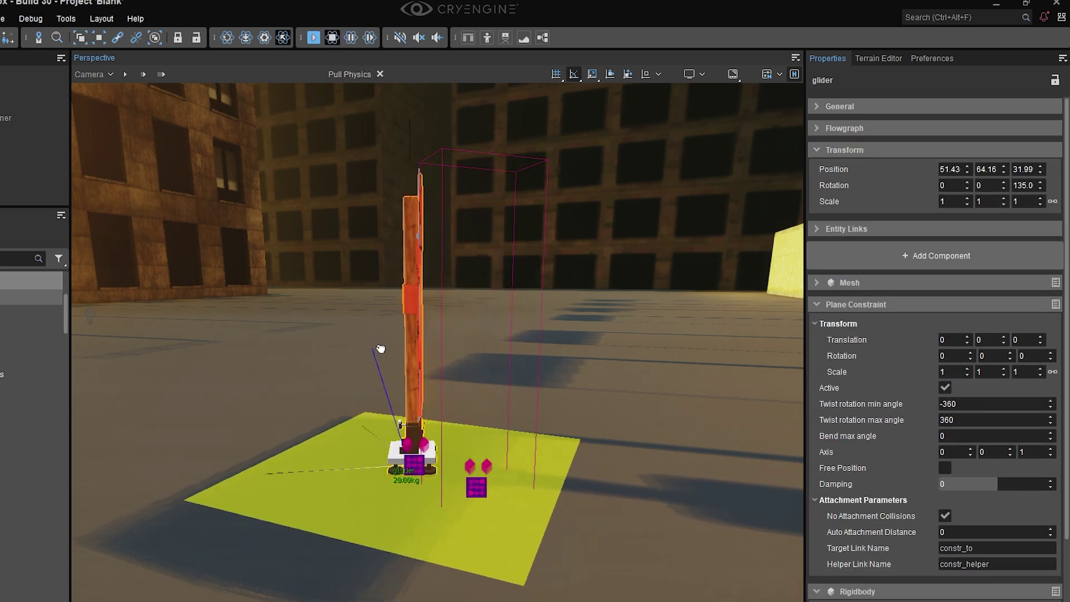
drag(379, 348, 430, 389)
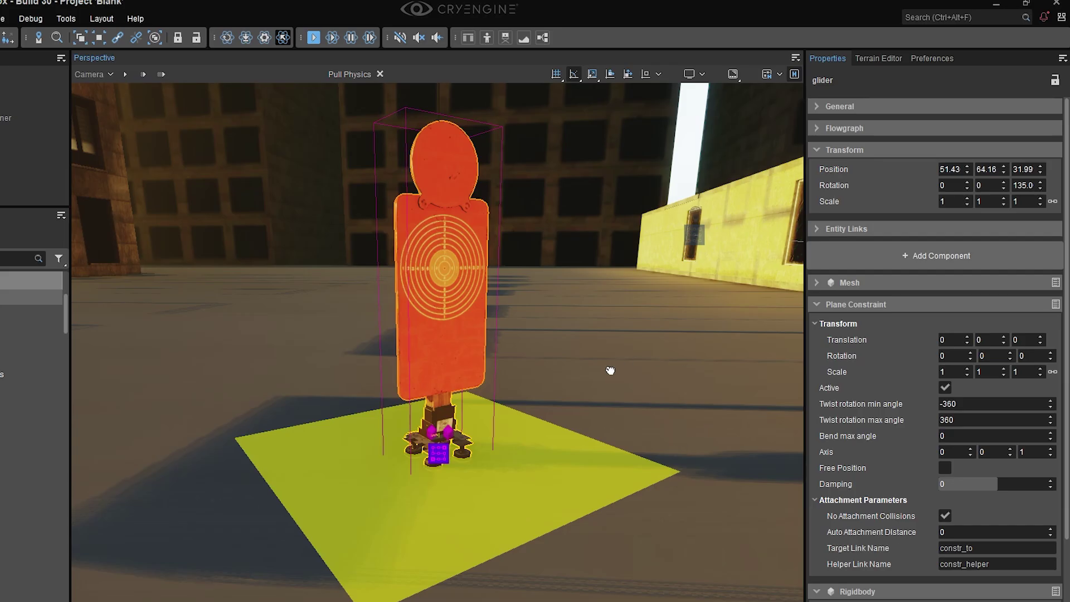
key(Escape)
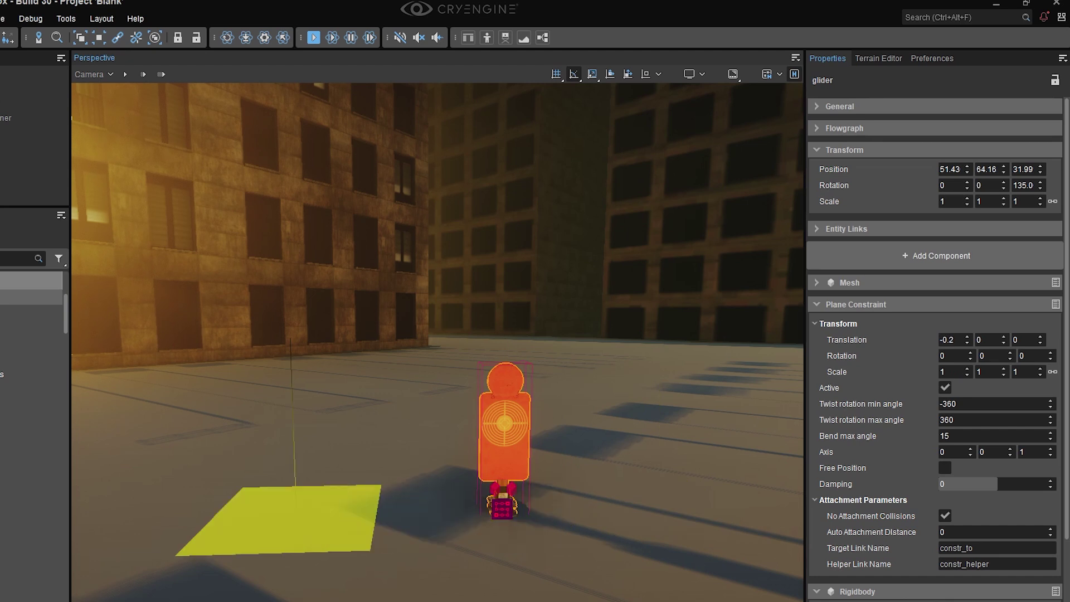
- Try an X translation of -0.1 and an X rotation of 45 on the plane constraint, and reset both to 0
drag(967, 340, 960, 342)
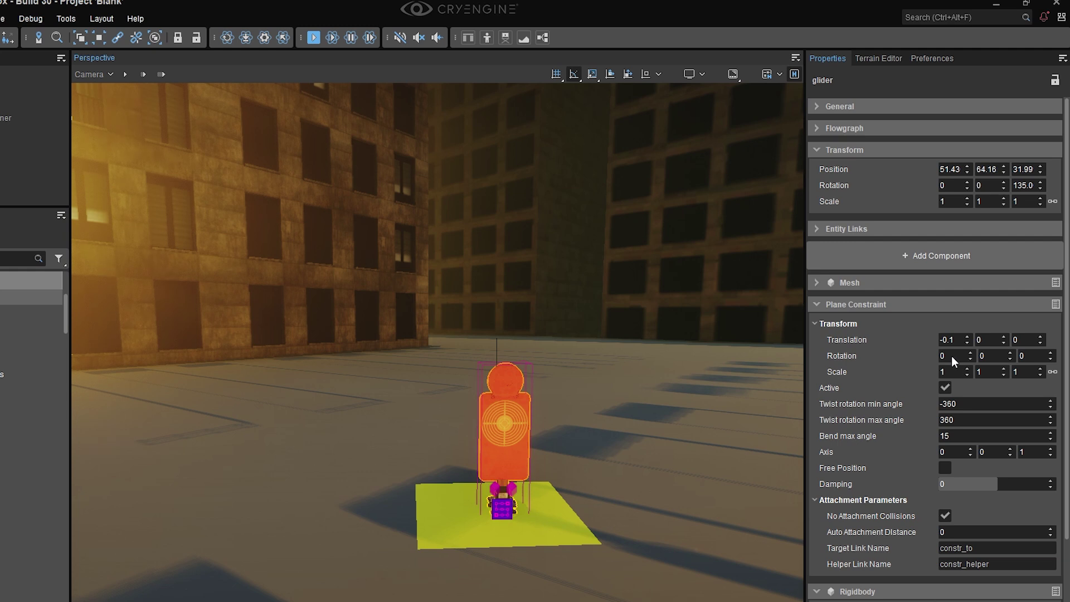
drag(971, 356, 1039, 355)
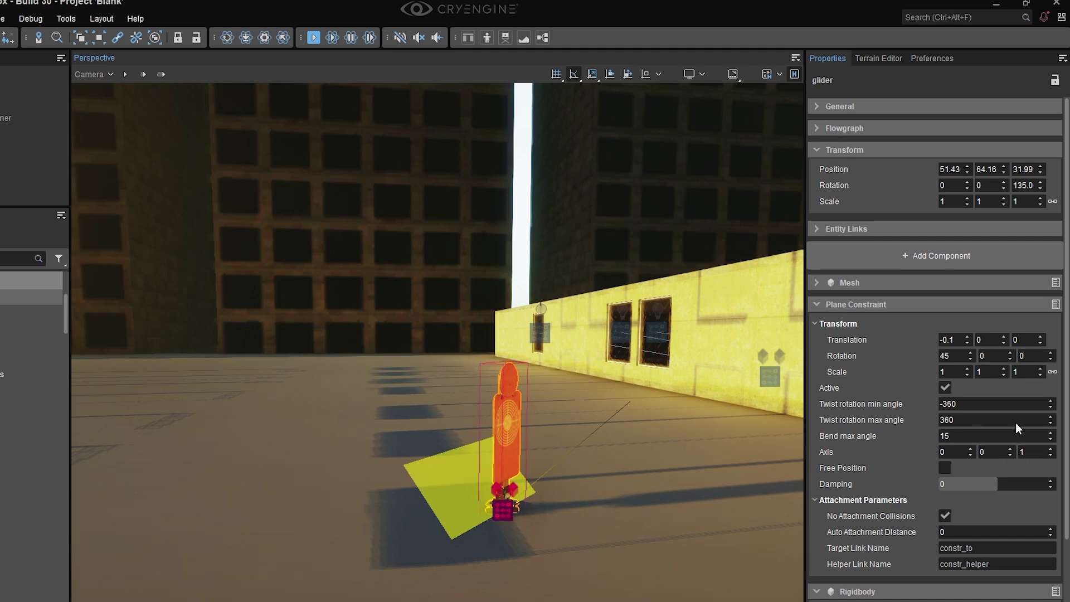
drag(953, 355, 731, 438)
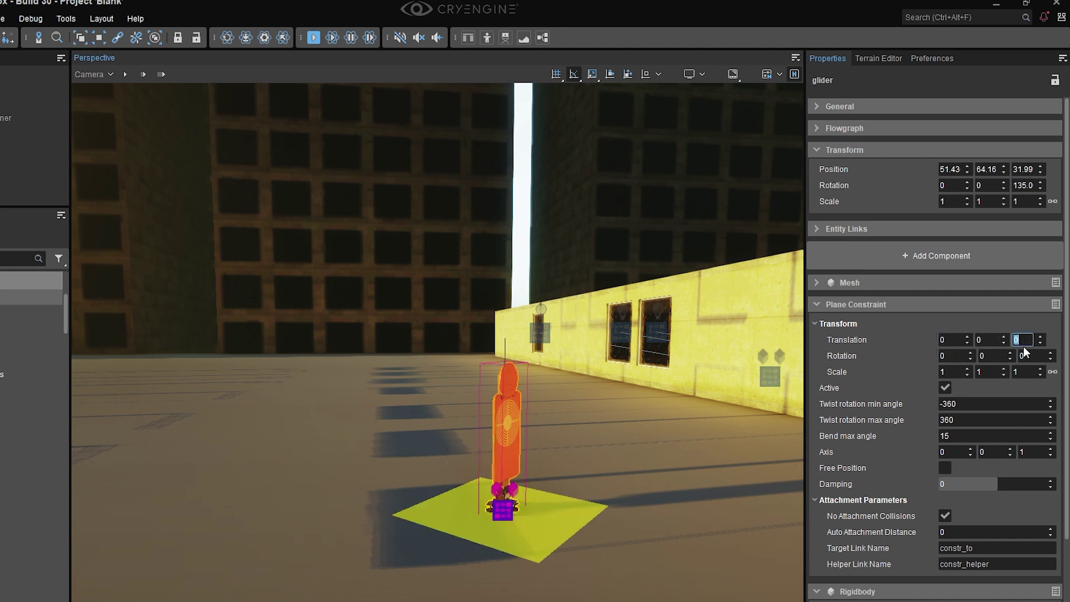
- Set the plane constraint's Z translation to 1.9 and Bend max angle to 0, and simulate with Pull Physics active
drag(1023, 346, 1043, 346)
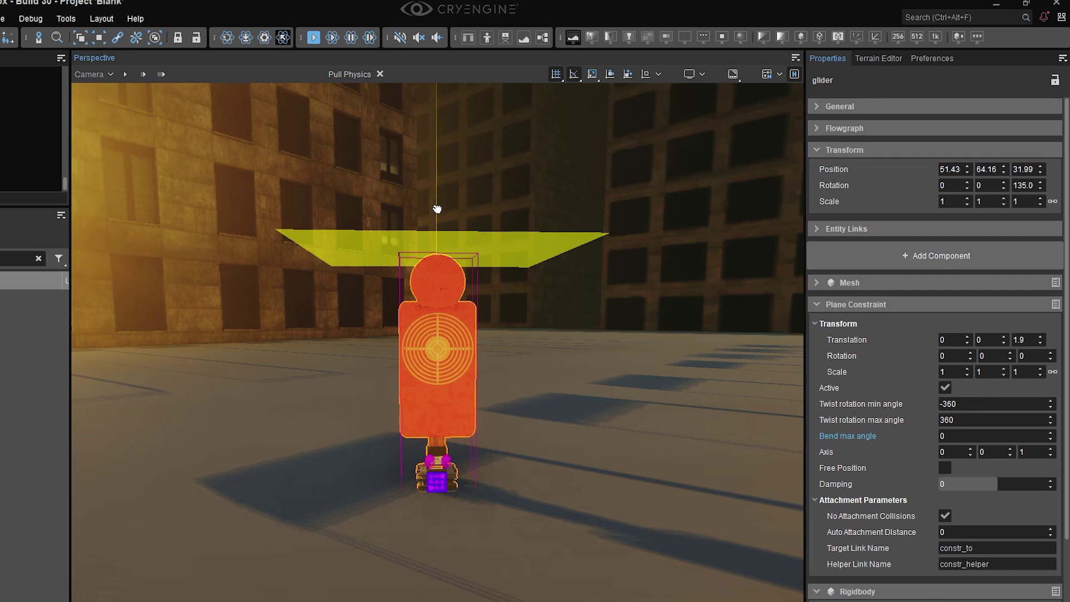
right_drag(438, 223, 438, 148)
right_drag(439, 197, 439, 245)
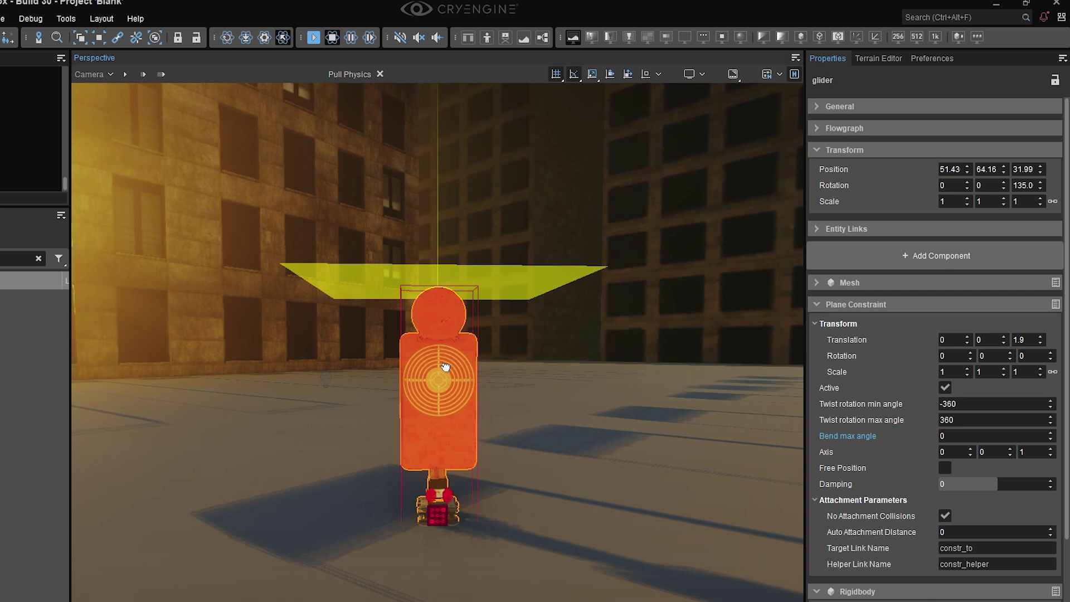
- Pull the glider target sideways in the physics simulation to test its twisting, and stop the simulation
drag(438, 367, 513, 368)
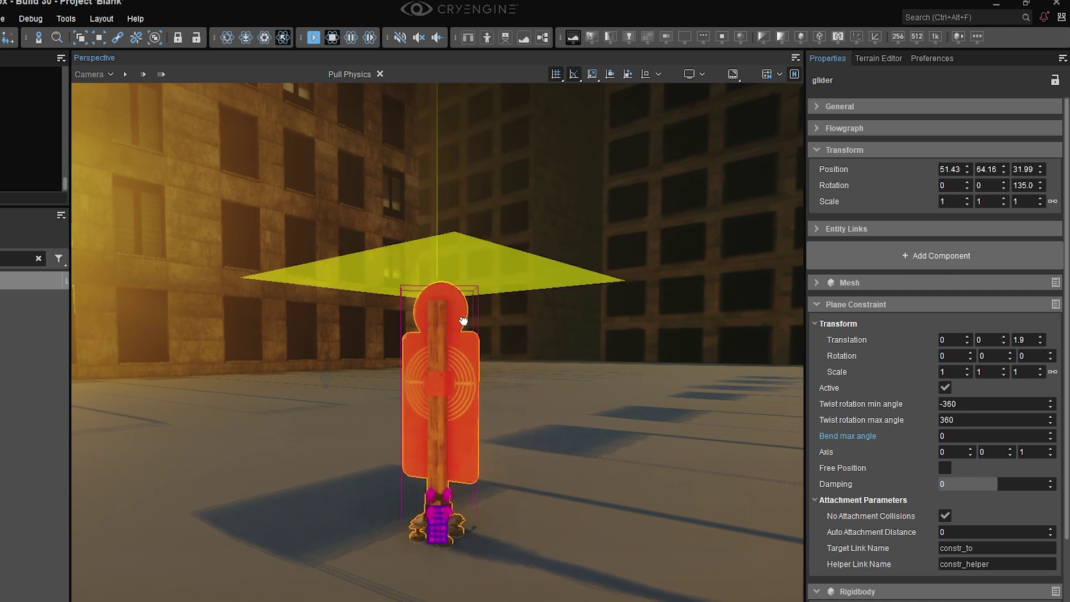
key(ctrl+p)
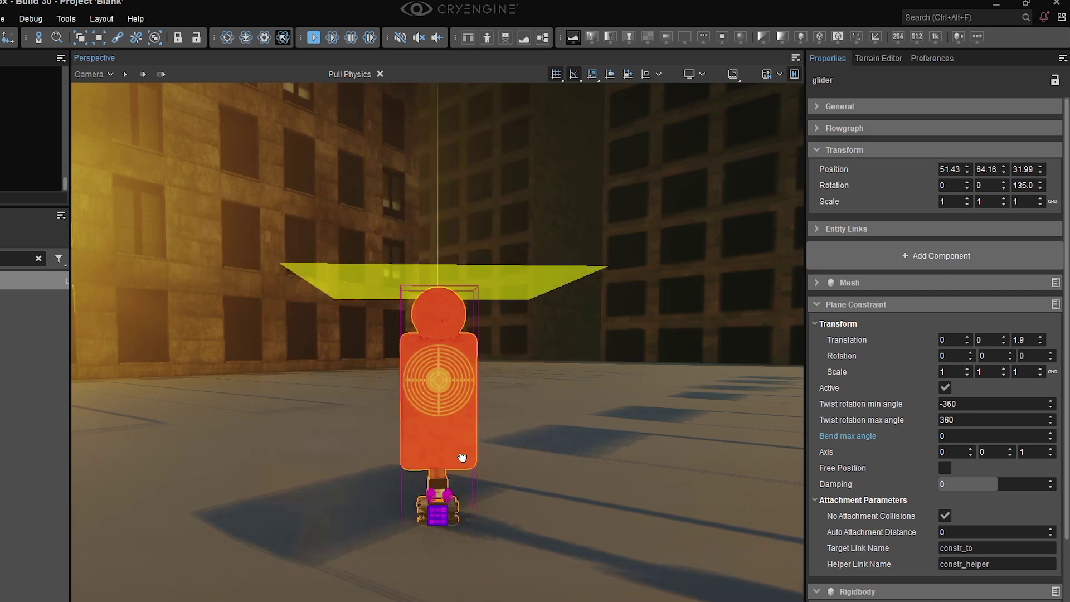
- Set the plane constraint's twist rotation min and max angles to 0 and test the glider by pulling it with physics simulated
click(1005, 403)
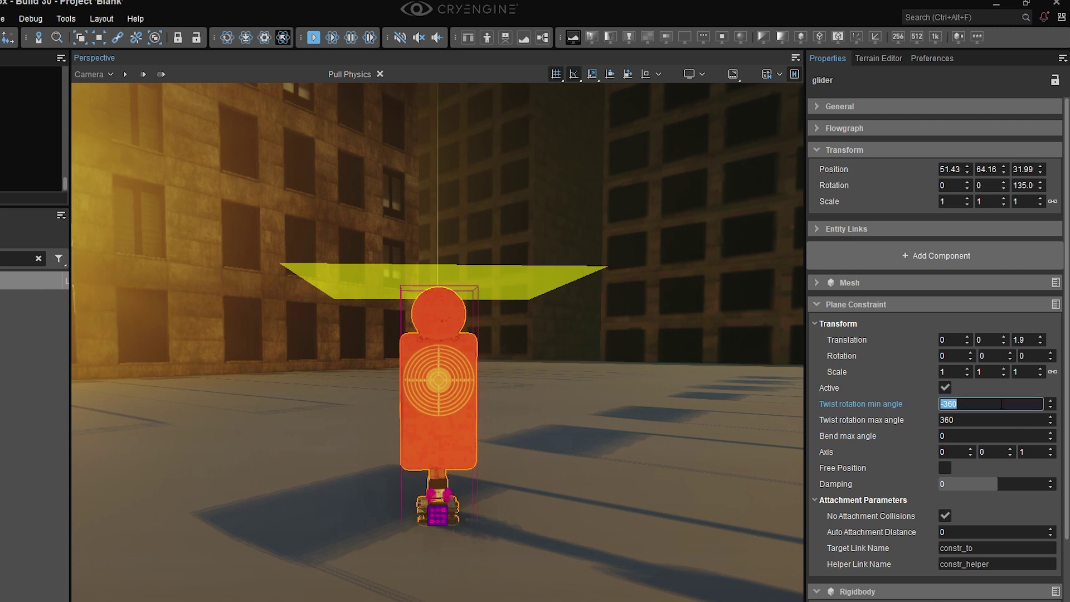
text(0)
key(Tab)
text(0)
key(Return)
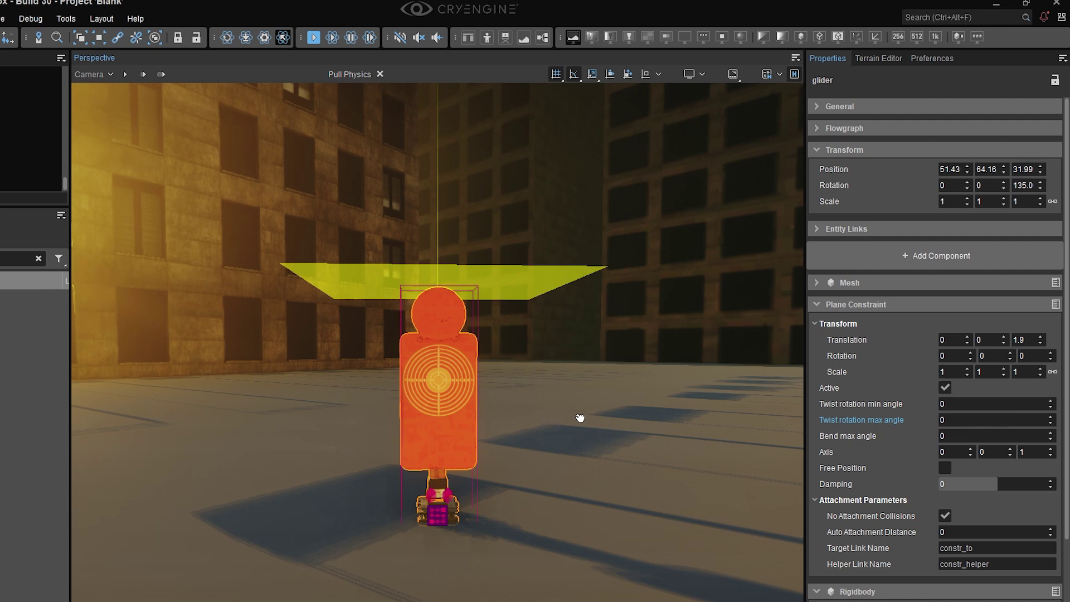
drag(439, 393, 572, 370)
key(ctrl+p)
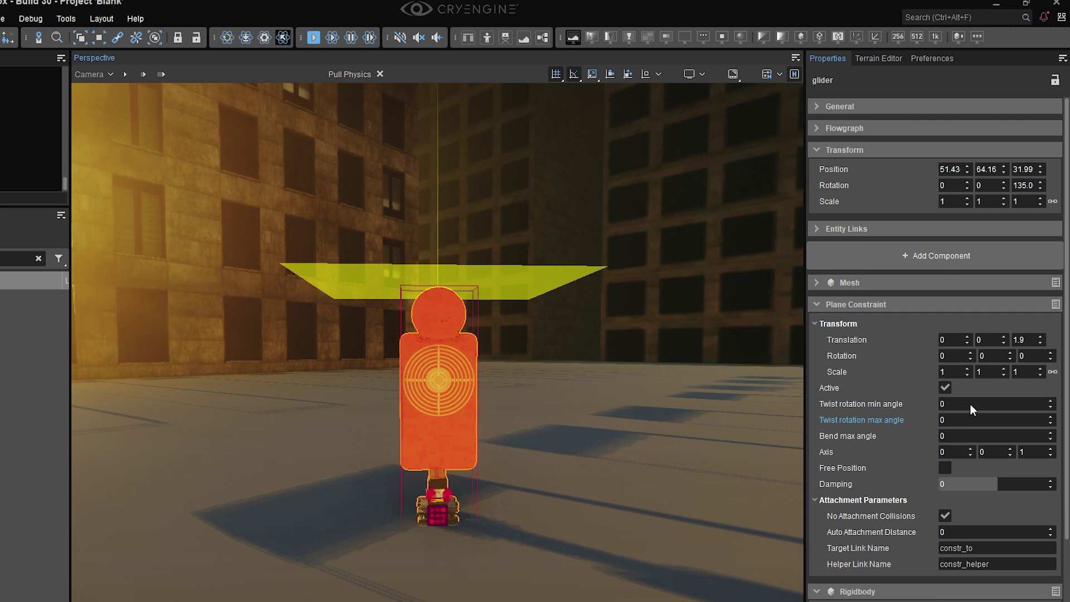
- Set the plane constraint's Bend max angle to 20 and pull the glider sideways to test its tilting
click(982, 436)
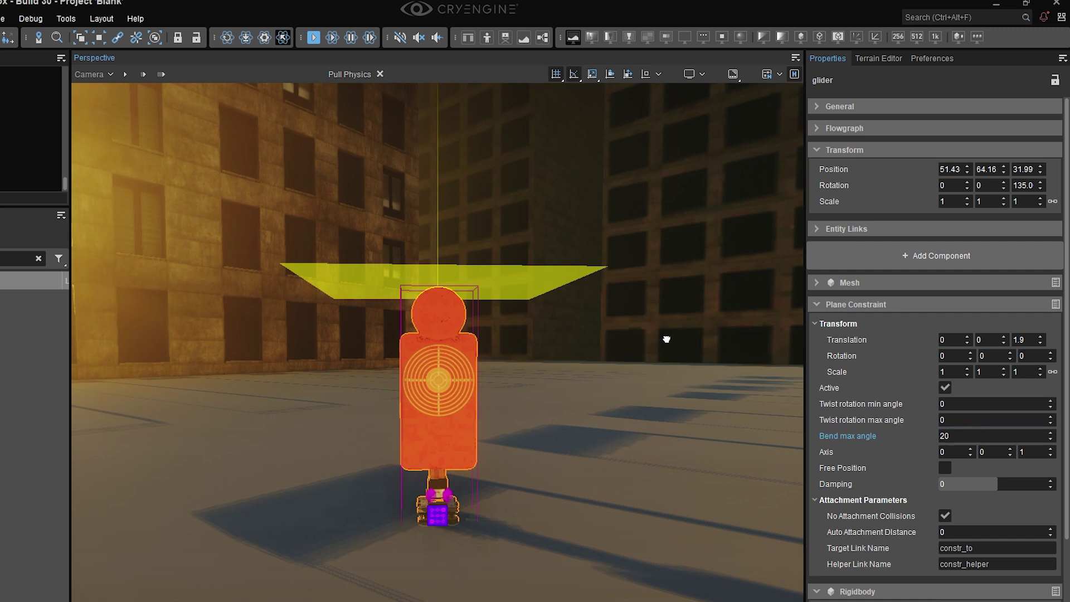
mouse_move(451, 377)
mouse_down()
mouse_move(411, 377)
mouse_move(510, 381)
mouse_move(416, 377)
mouse_move(424, 390)
mouse_move(352, 393)
mouse_move(451, 390)
mouse_move(359, 384)
mouse_move(441, 385)
mouse_move(420, 425)
mouse_move(415, 294)
mouse_move(473, 382)
mouse_move(449, 394)
mouse_move(506, 389)
mouse_up()
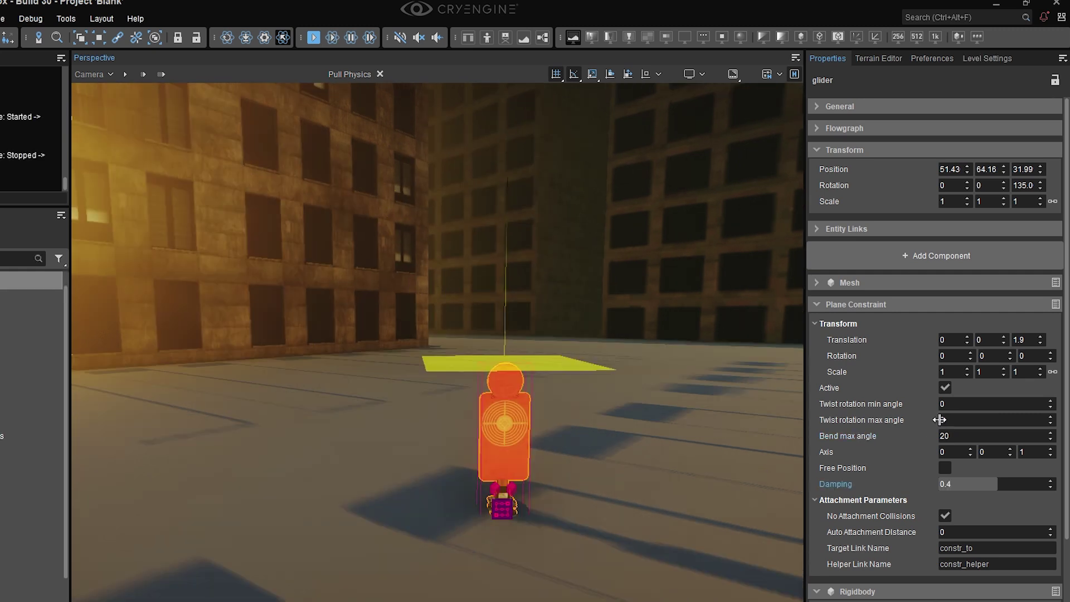